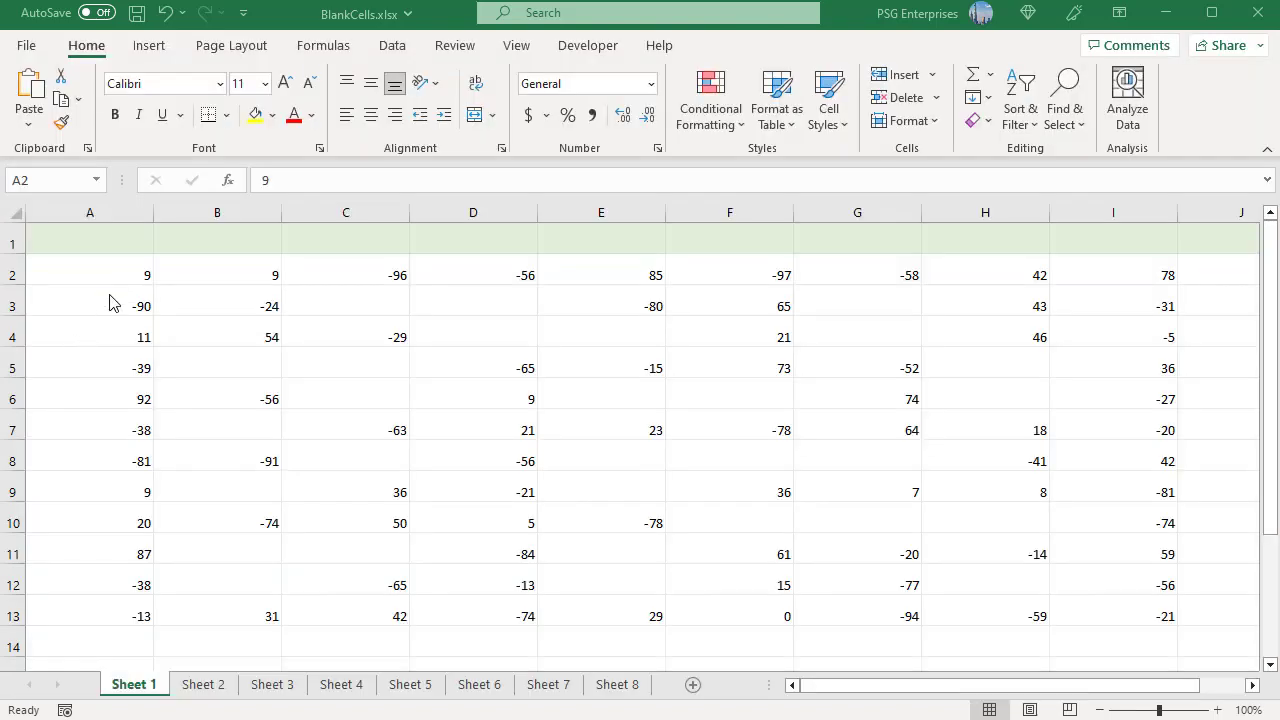
- Select A2:I13 and start a new rule that formats only Blank cells
{"action": "left_click", "coordinate": [108, 270]}
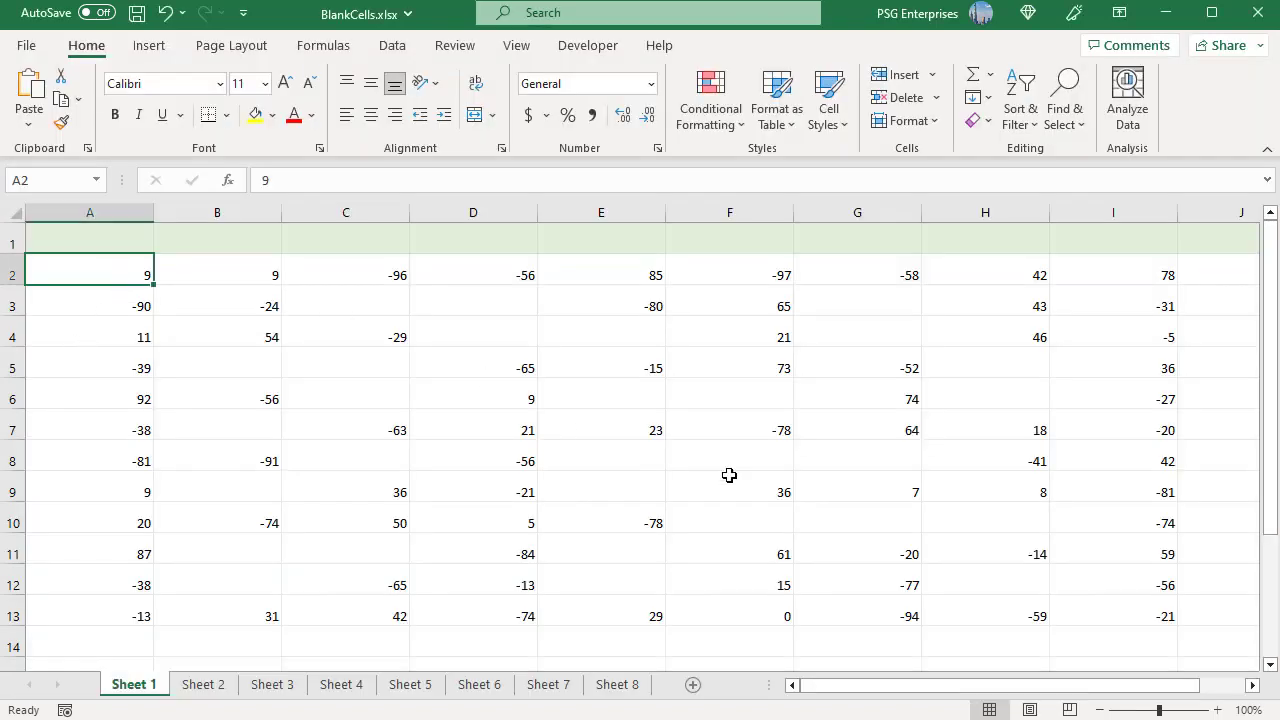
{"action": "left_click", "coordinate": [1115, 611], "text": "shift"}
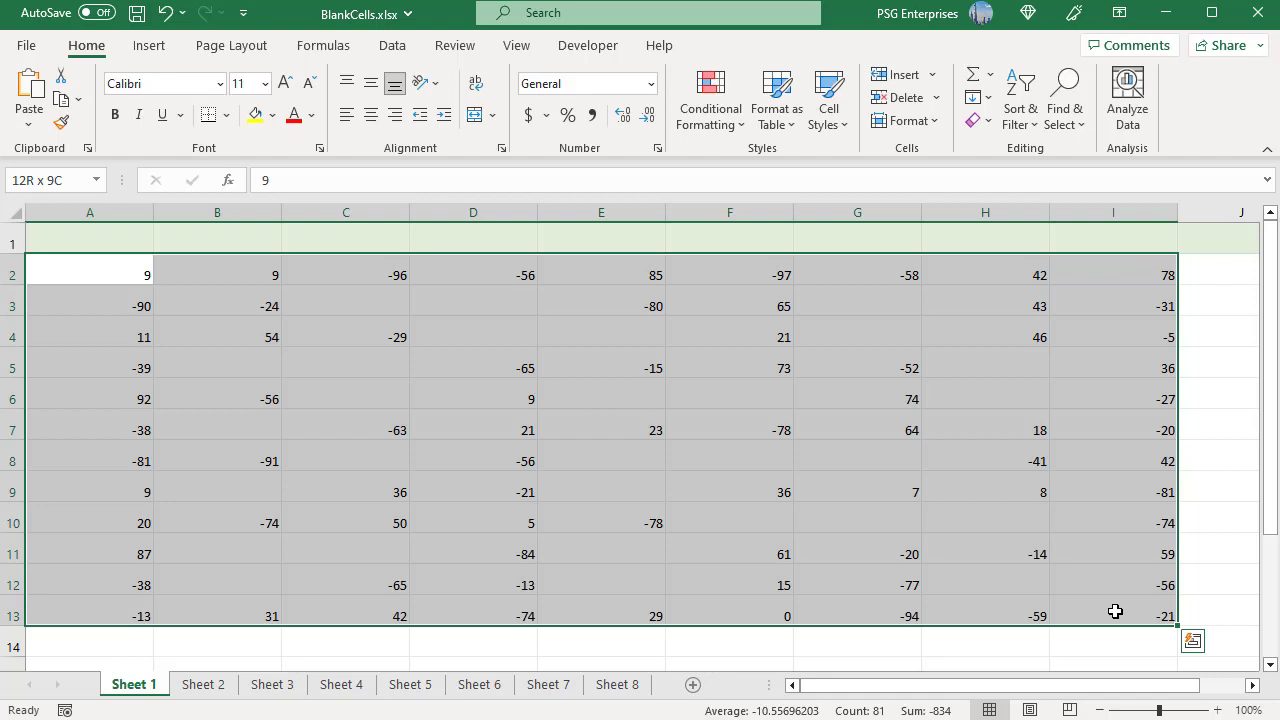
{"action": "left_click", "coordinate": [736, 109]}
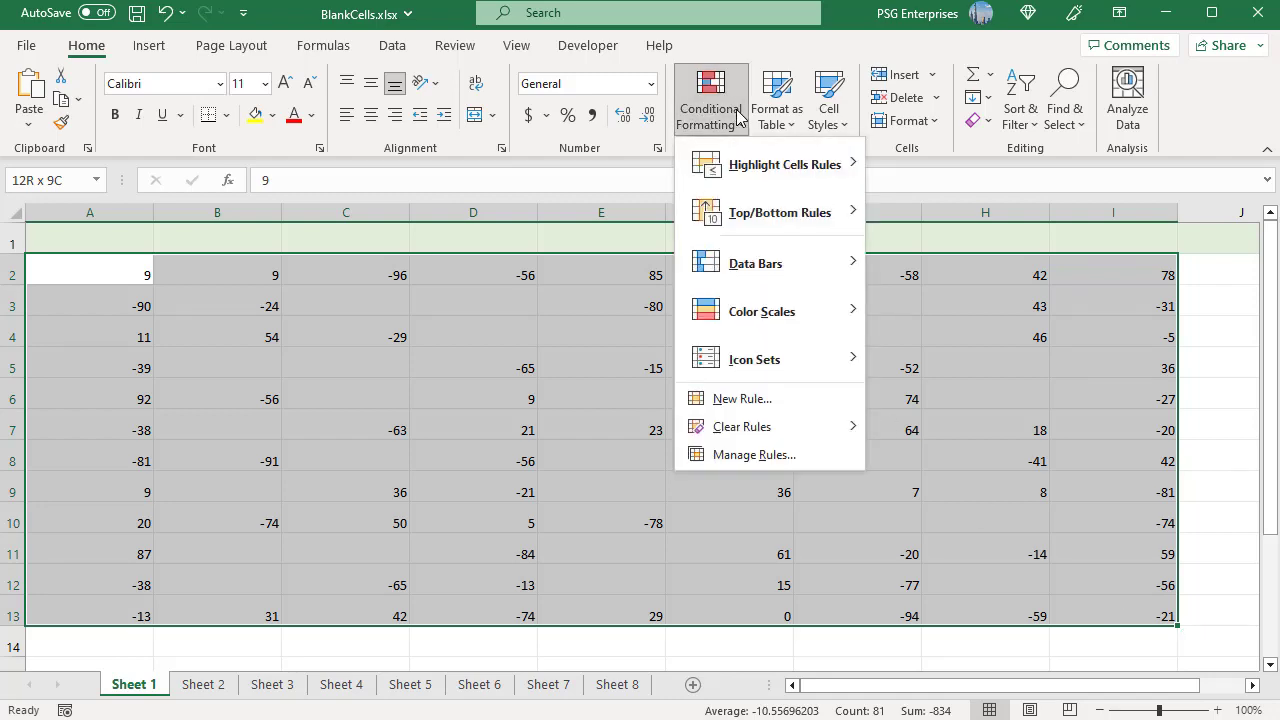
{"action": "left_click", "coordinate": [735, 399]}
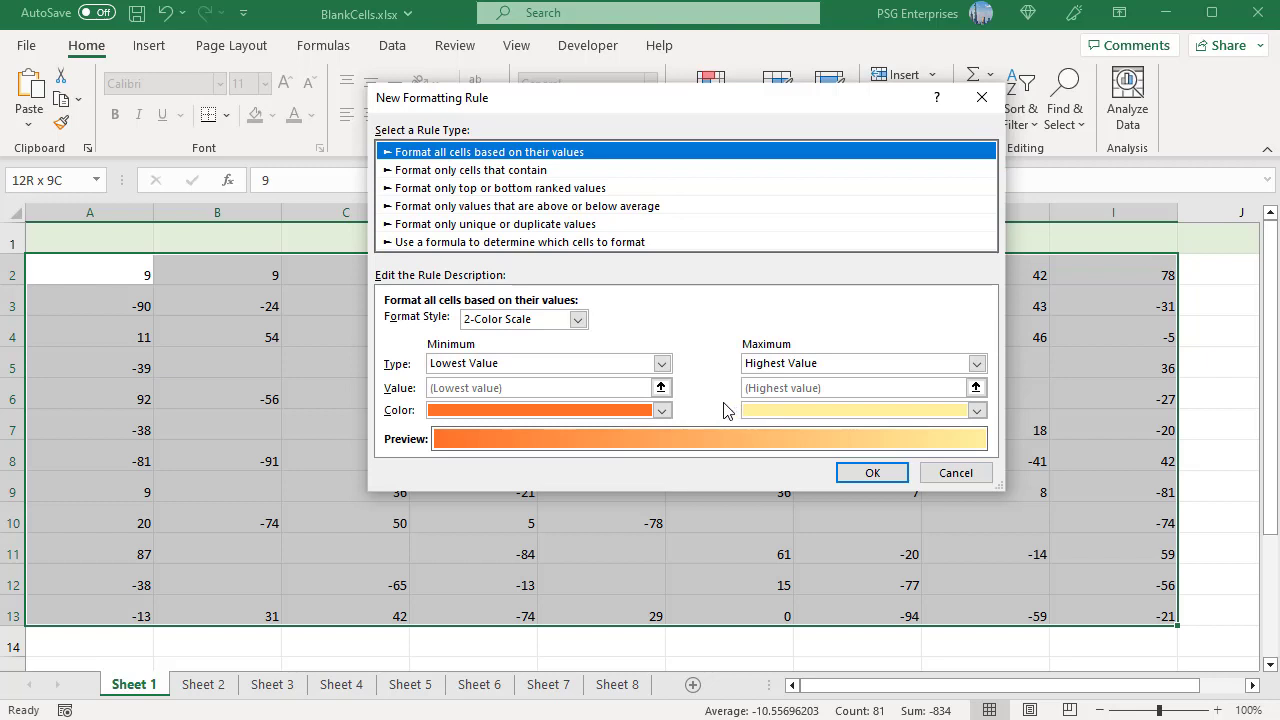
{"action": "left_click", "coordinate": [505, 172]}
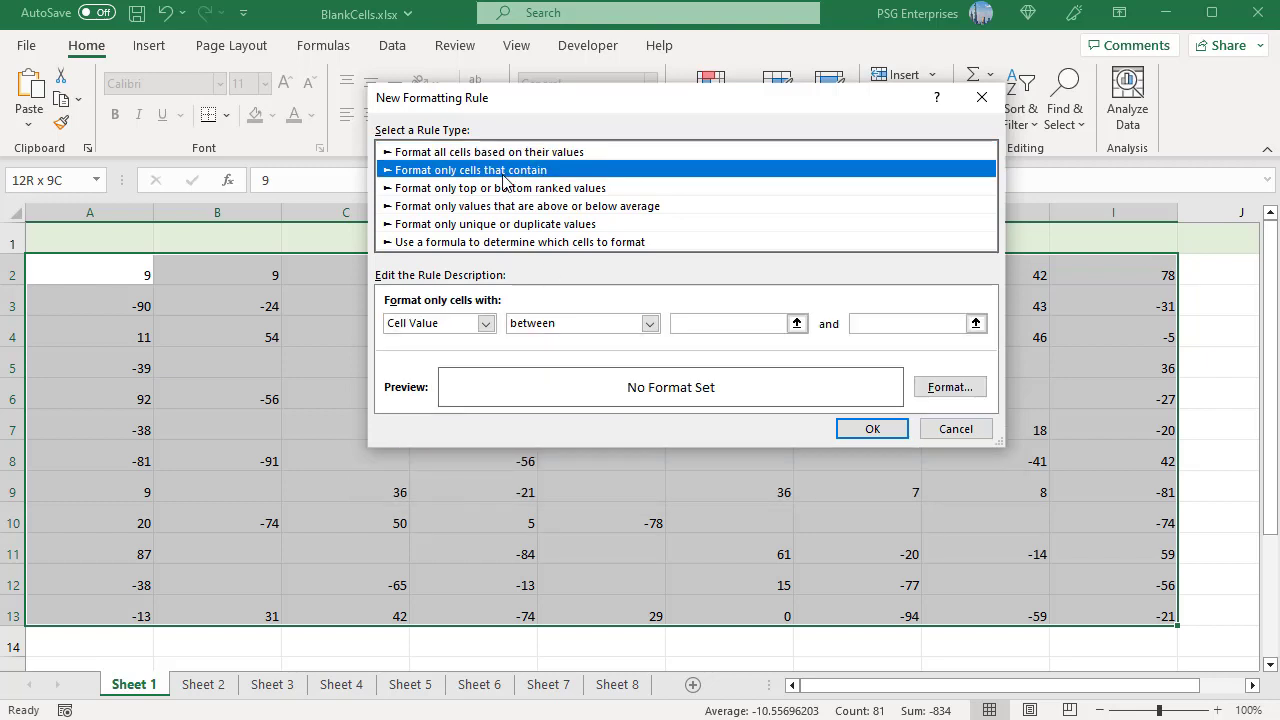
{"action": "left_click", "coordinate": [485, 324]}
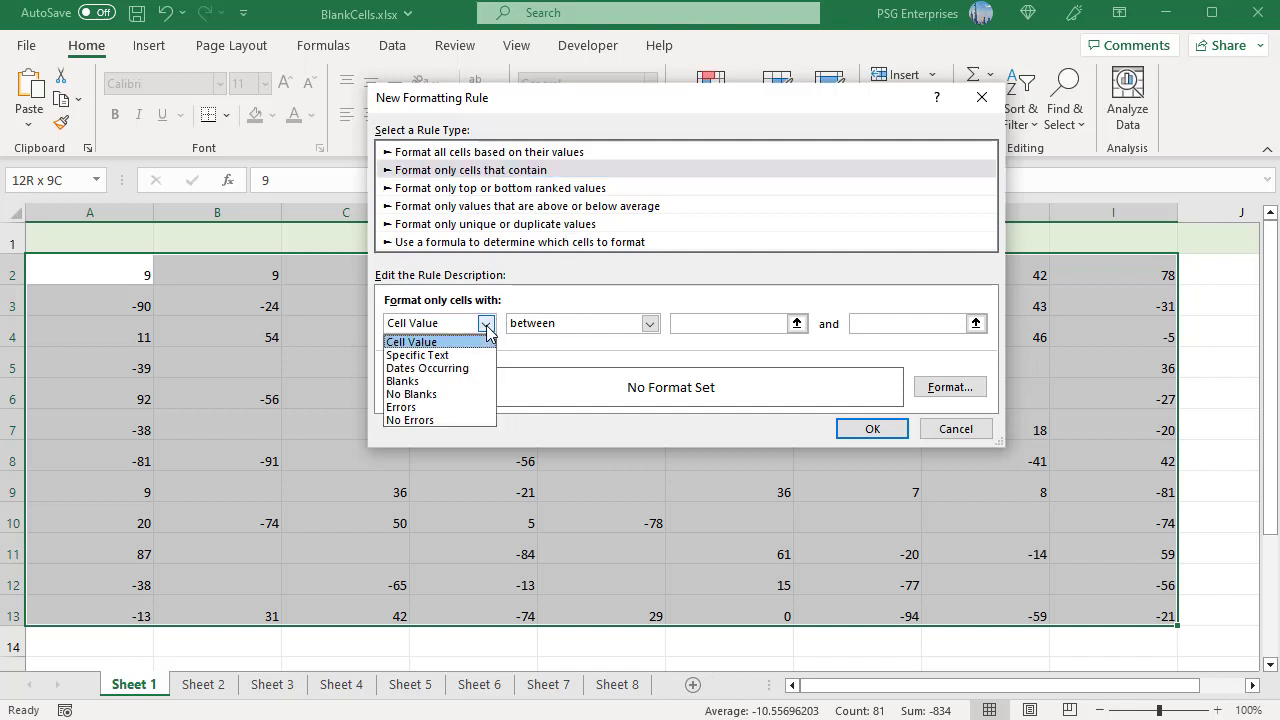
{"action": "left_click", "coordinate": [419, 382]}
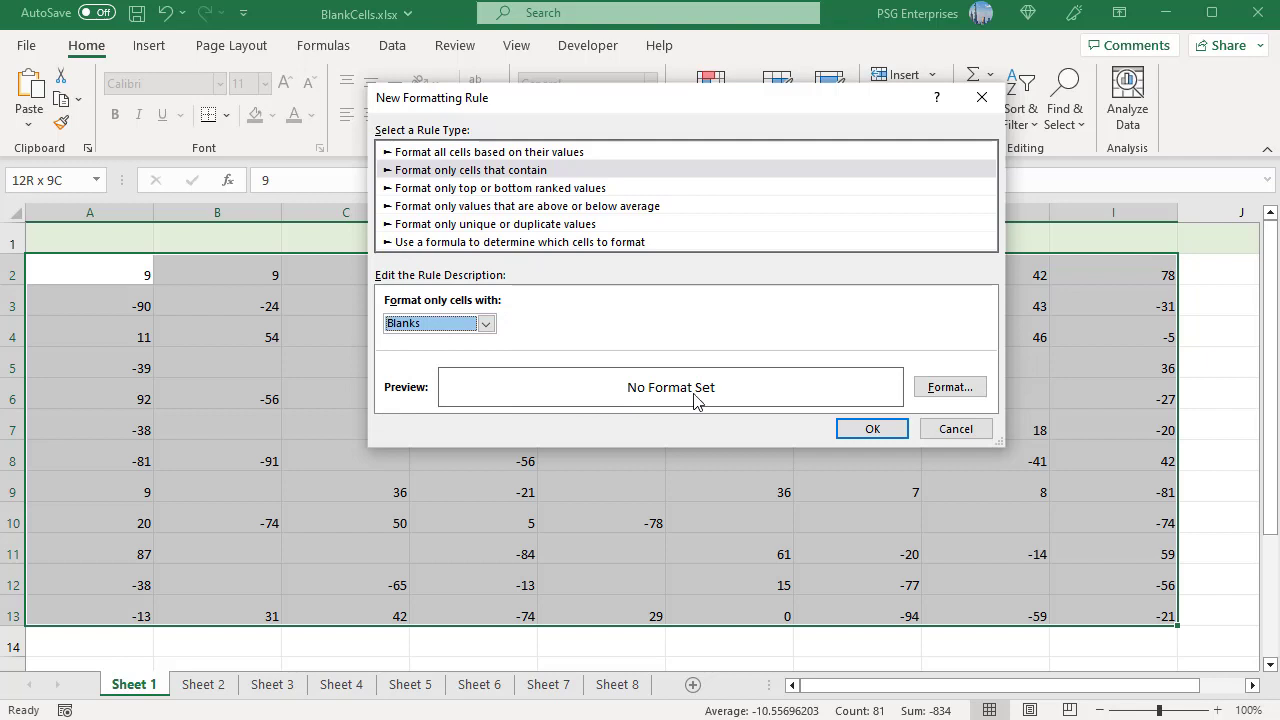
- Give the Blanks rule a light green fill and confirm it
{"action": "left_click", "coordinate": [945, 392]}
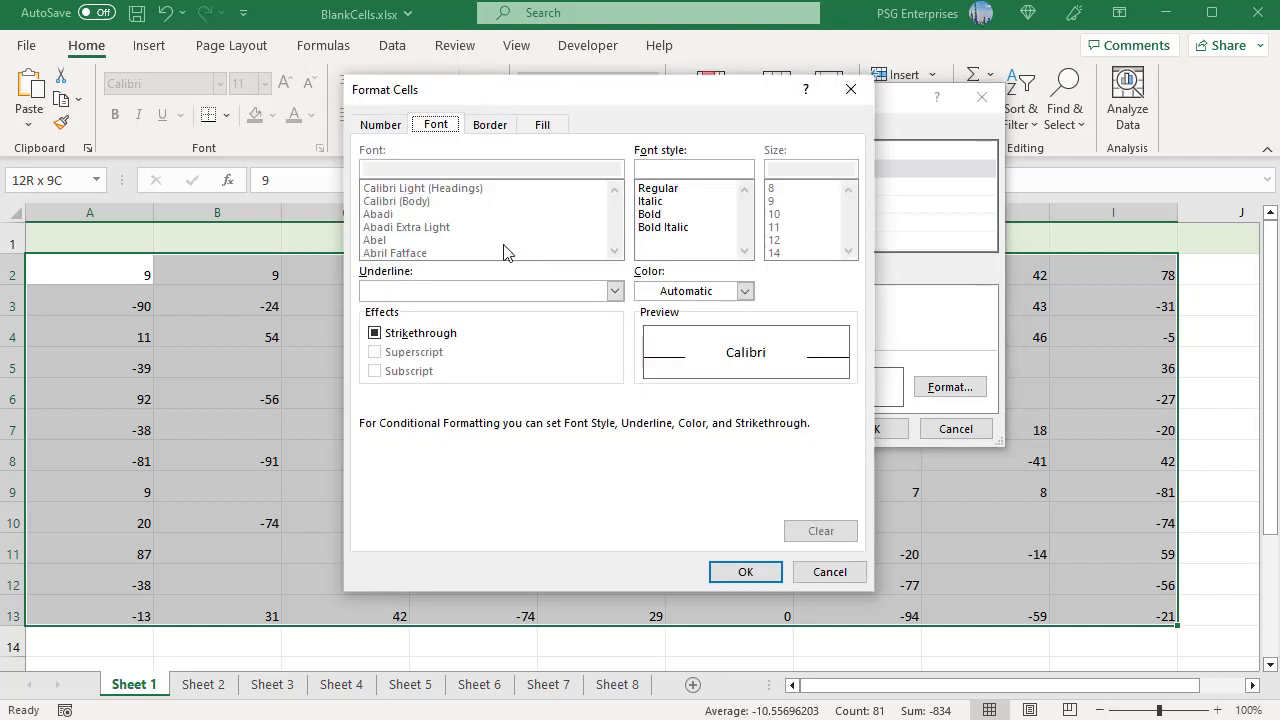
{"action": "left_click", "coordinate": [546, 127]}
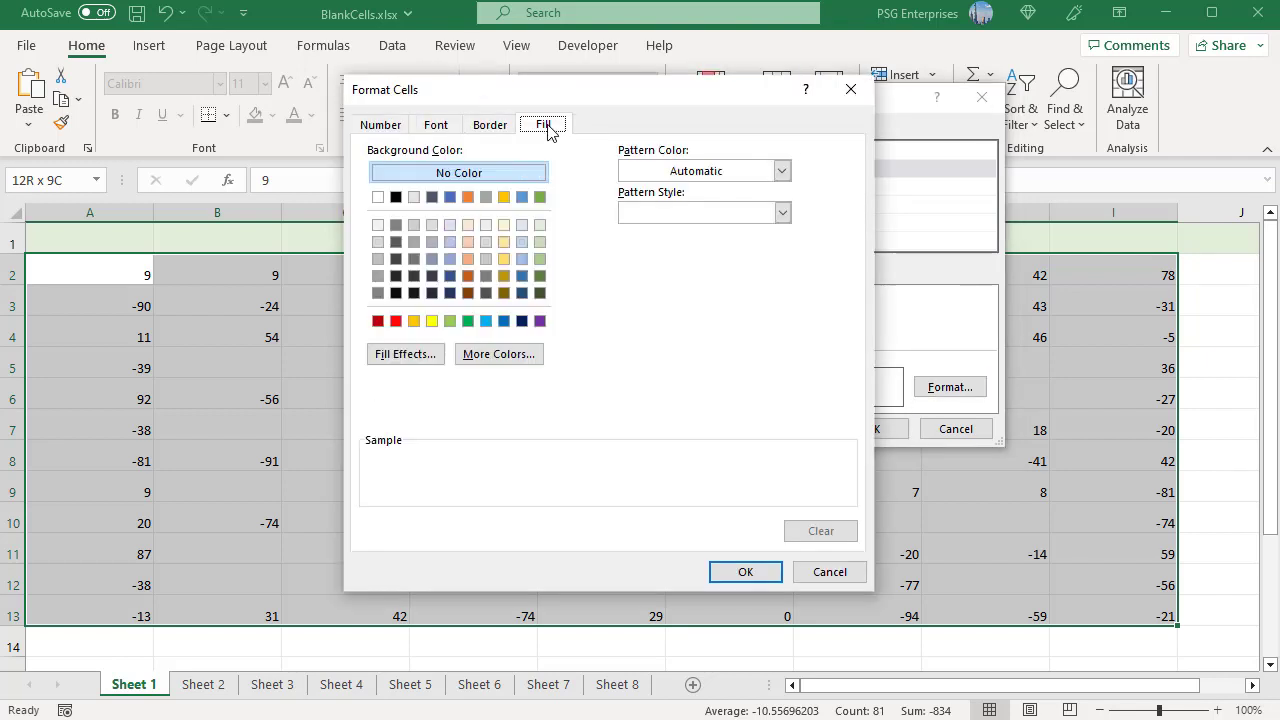
{"action": "left_click", "coordinate": [540, 243]}
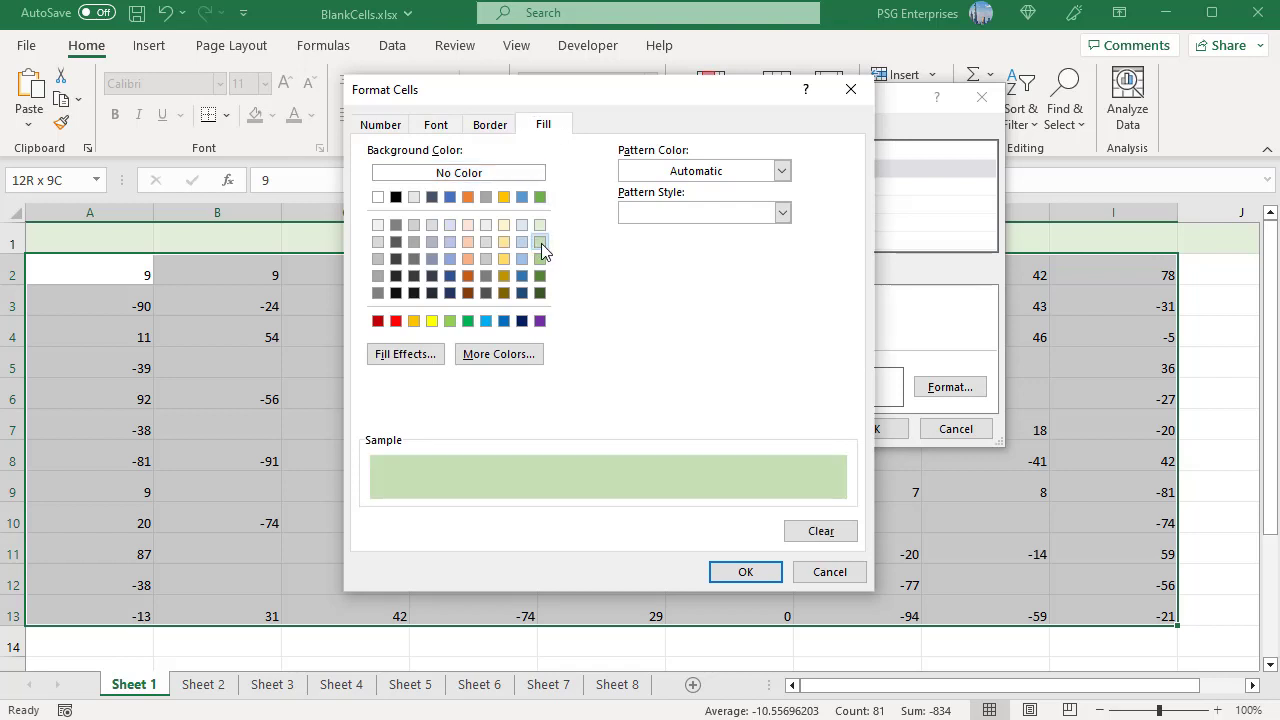
{"action": "left_click", "coordinate": [743, 571]}
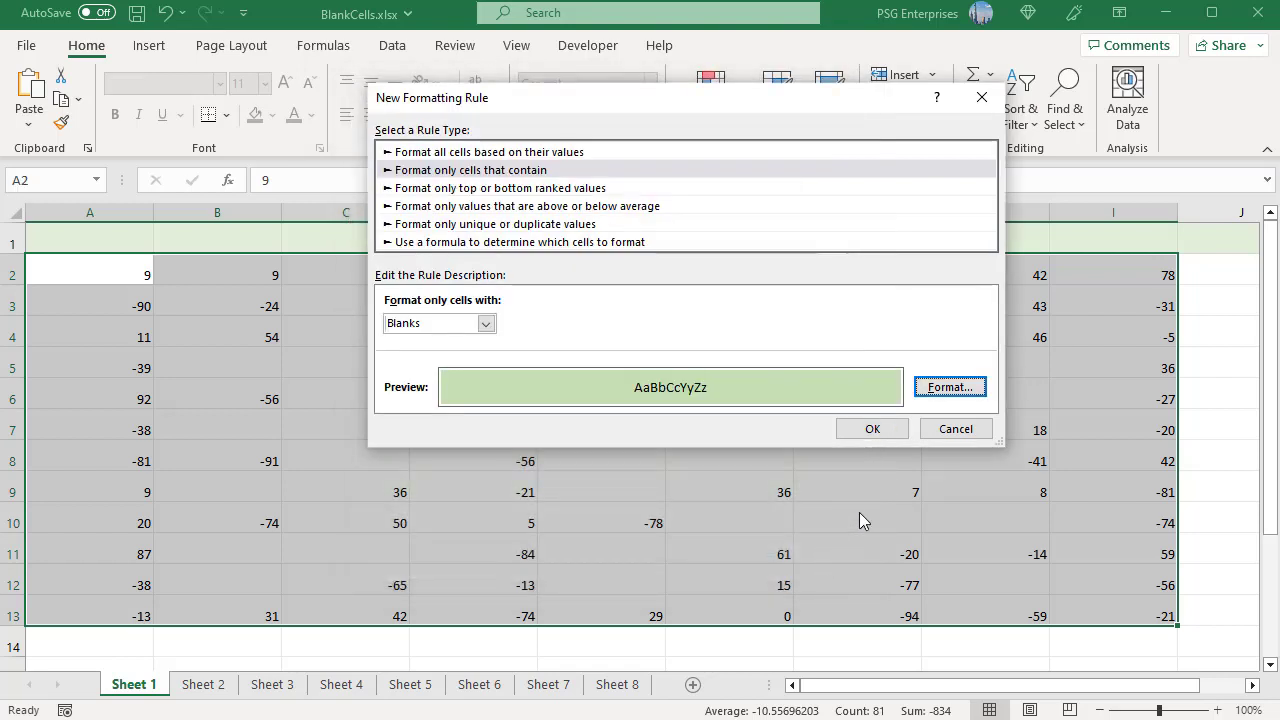
{"action": "left_click", "coordinate": [872, 428]}
{"action": "left_click", "coordinate": [1113, 647]}
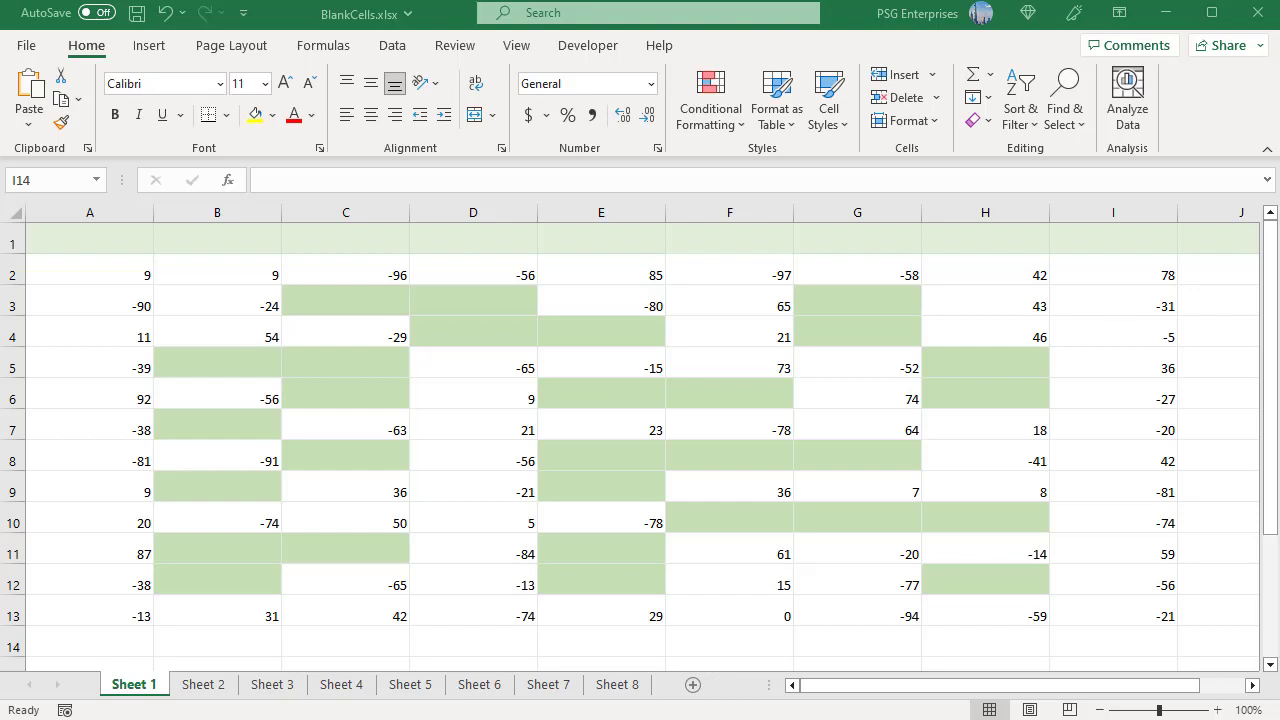
- Replace D6's 9 with the empty-text formula ="" and switch to Sheet 2
{"action": "left_click", "coordinate": [531, 396]}
{"action": "type", "text": "="}
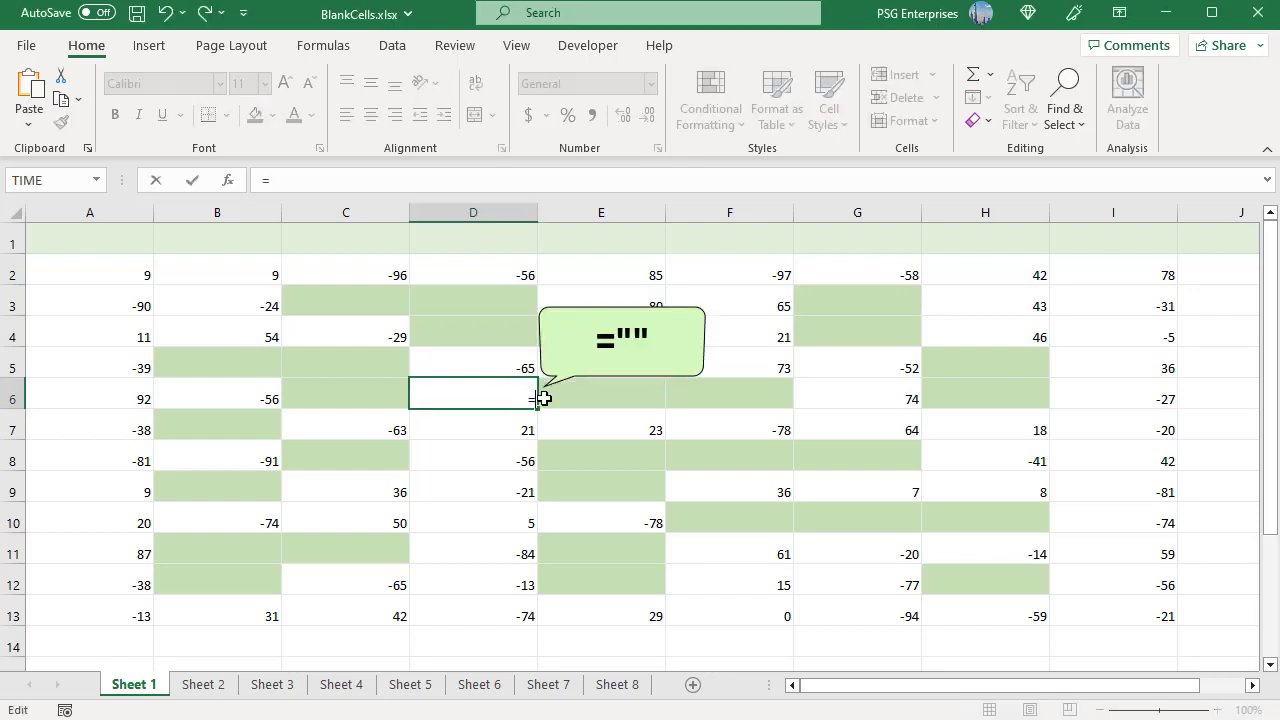
{"action": "type", "text": "\"\""}
{"action": "key", "text": "Return"}
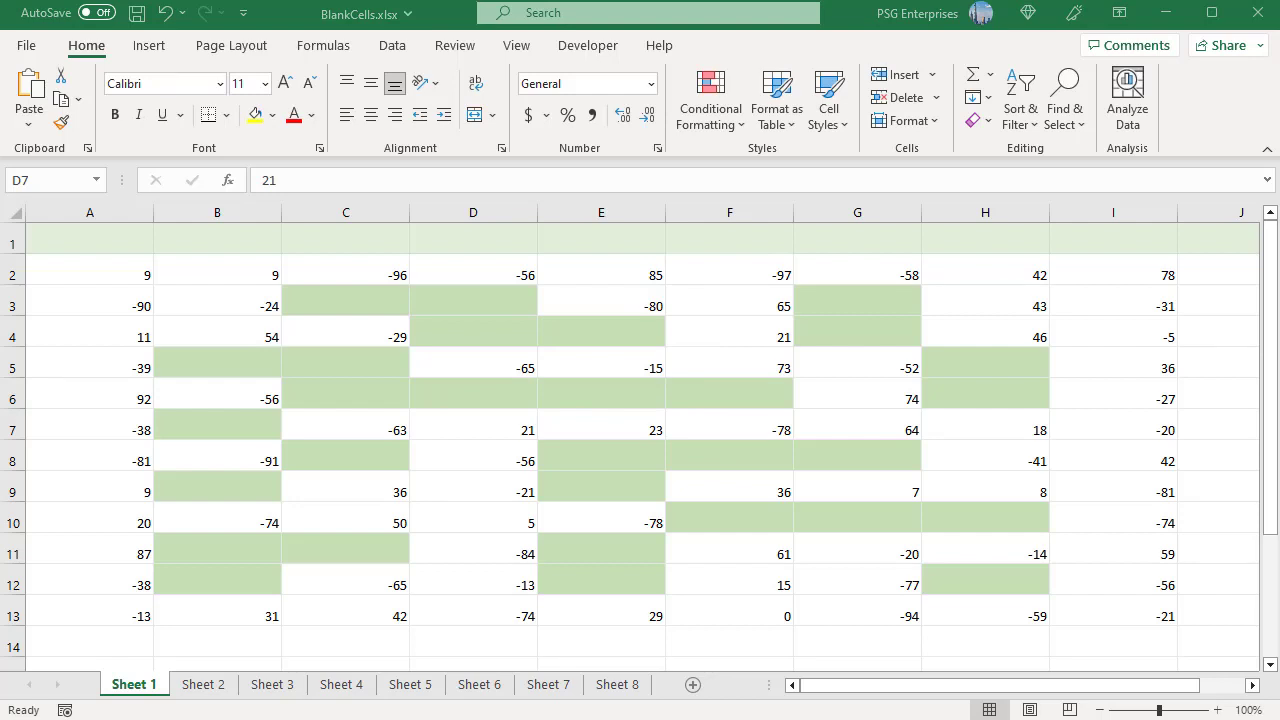
{"action": "left_click", "coordinate": [203, 684]}
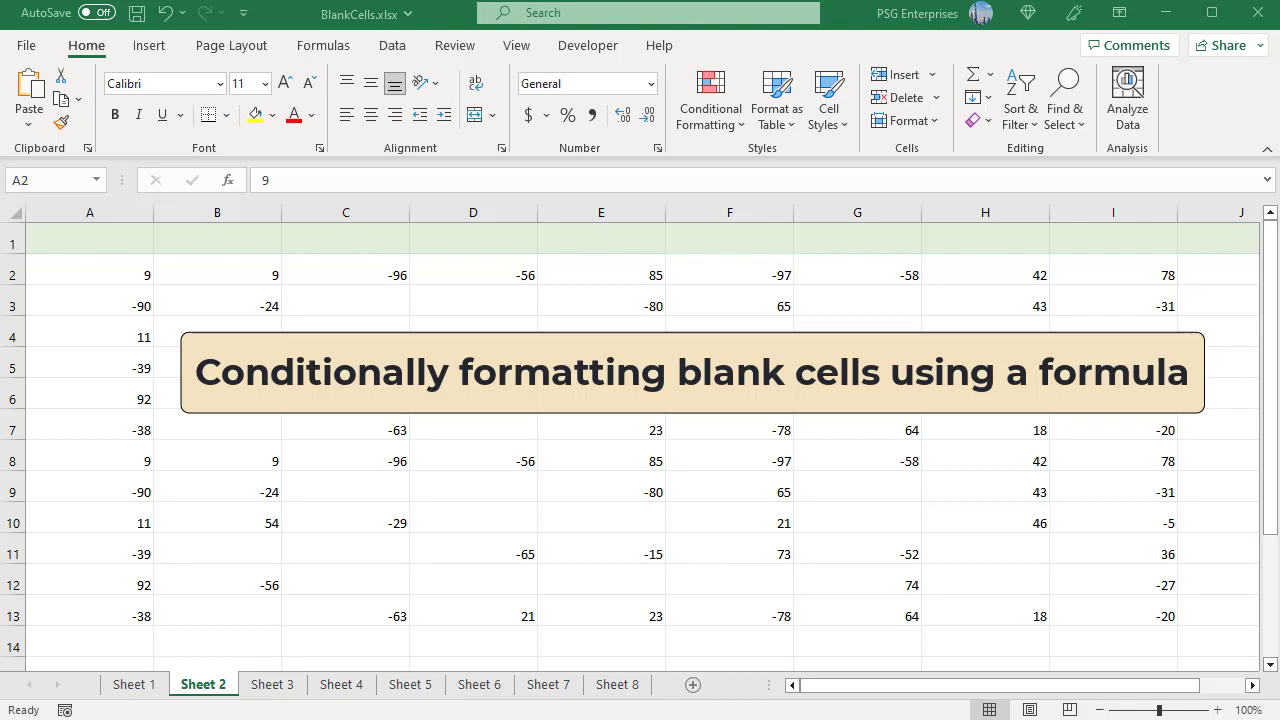
- Select A2:I13 and start a formula rule using =ISBLANK(A2)
{"action": "left_click", "coordinate": [100, 268]}
{"action": "left_click", "coordinate": [1146, 616], "text": "shift"}
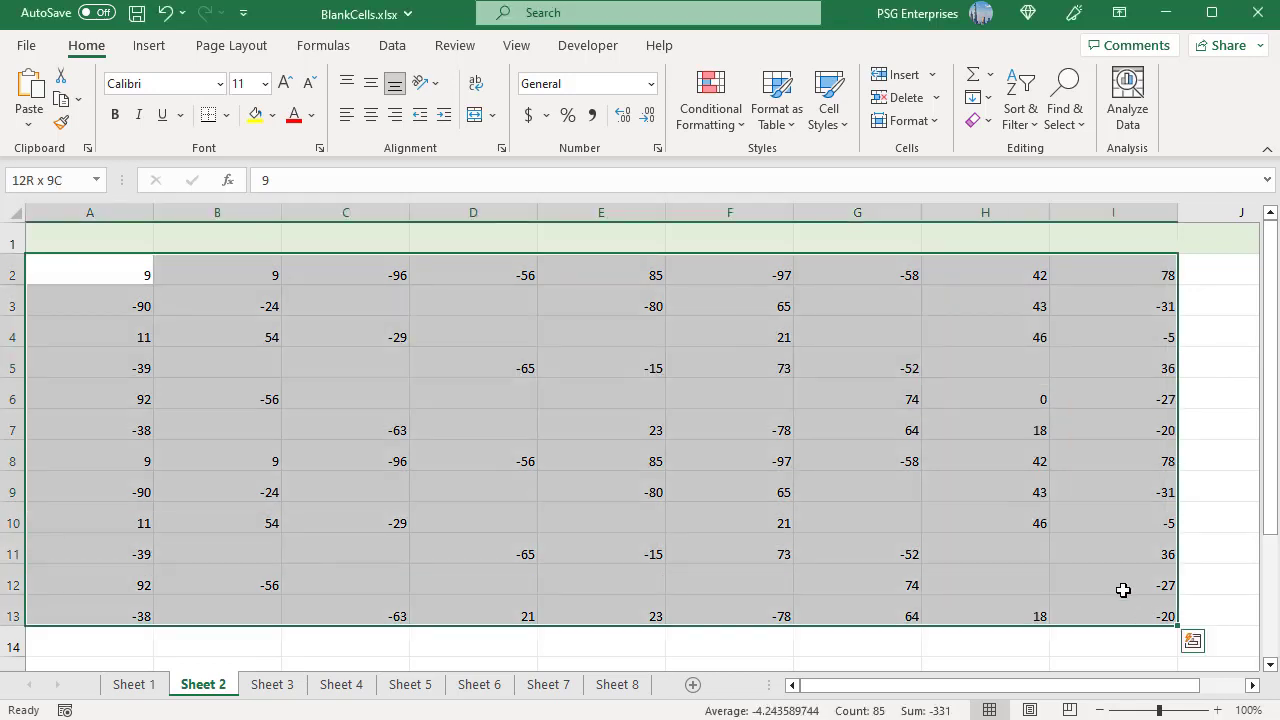
{"action": "left_click", "coordinate": [707, 124]}
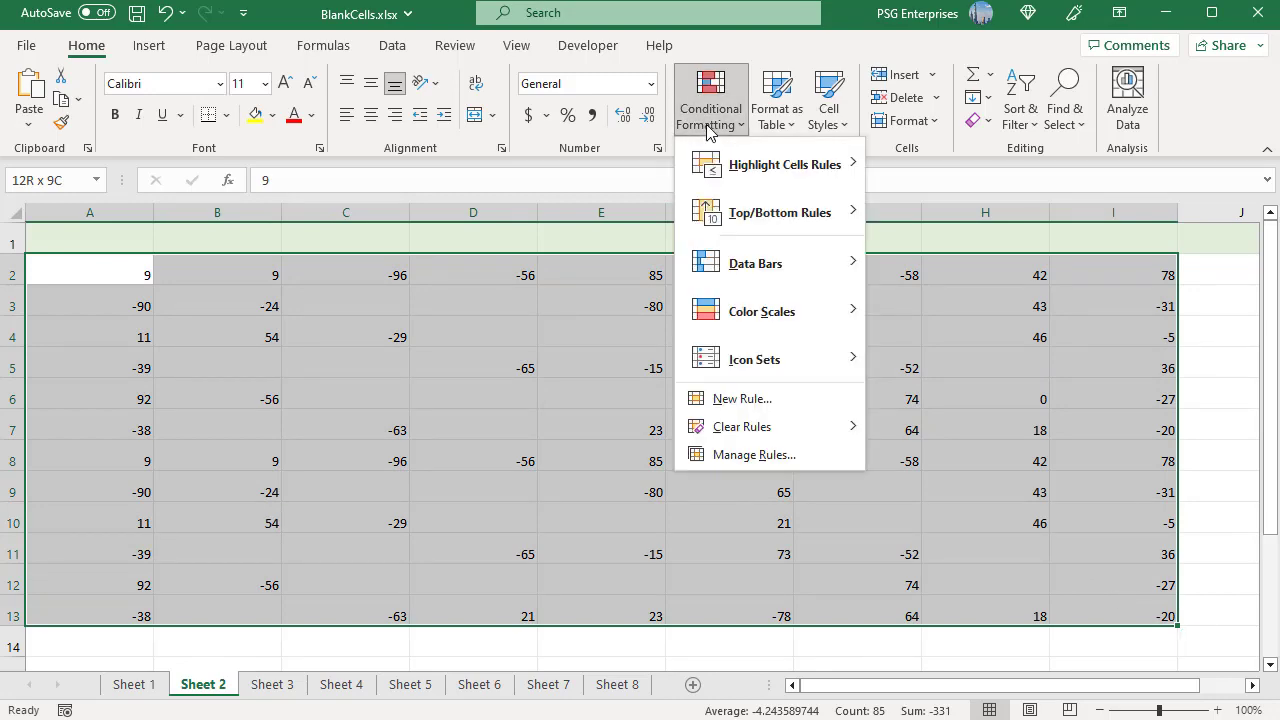
{"action": "left_click", "coordinate": [743, 398]}
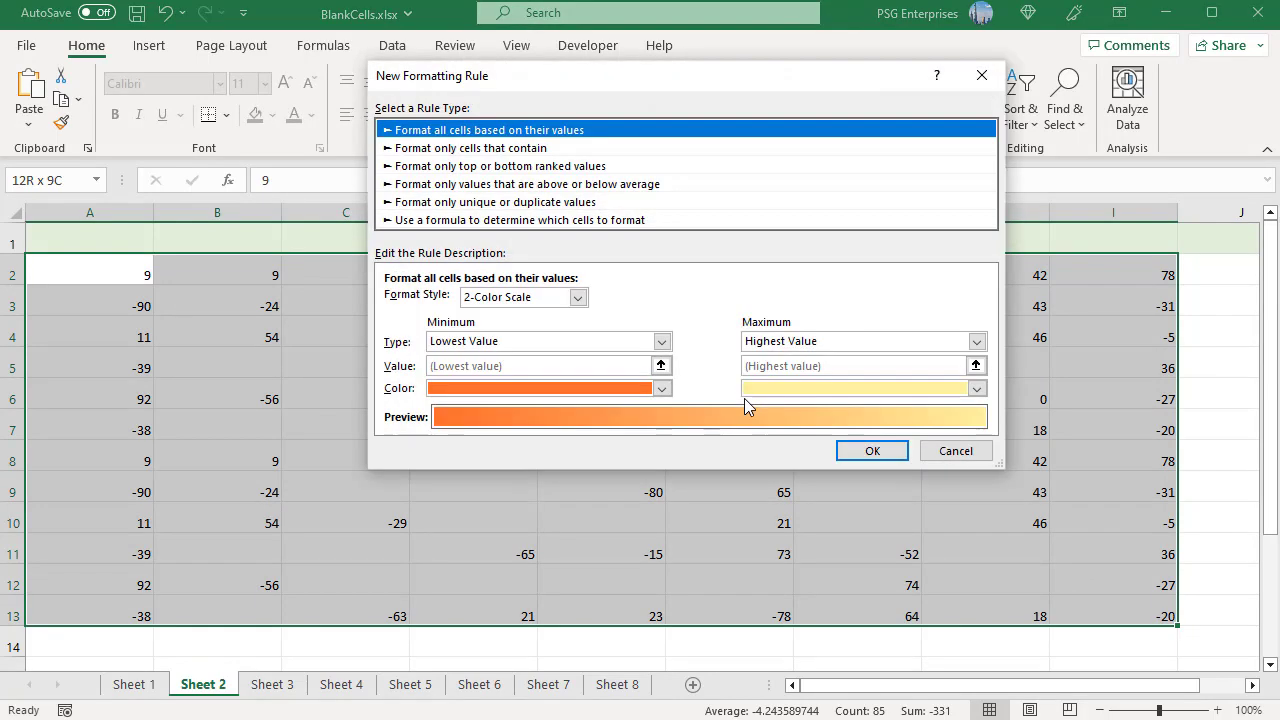
{"action": "left_click", "coordinate": [489, 221]}
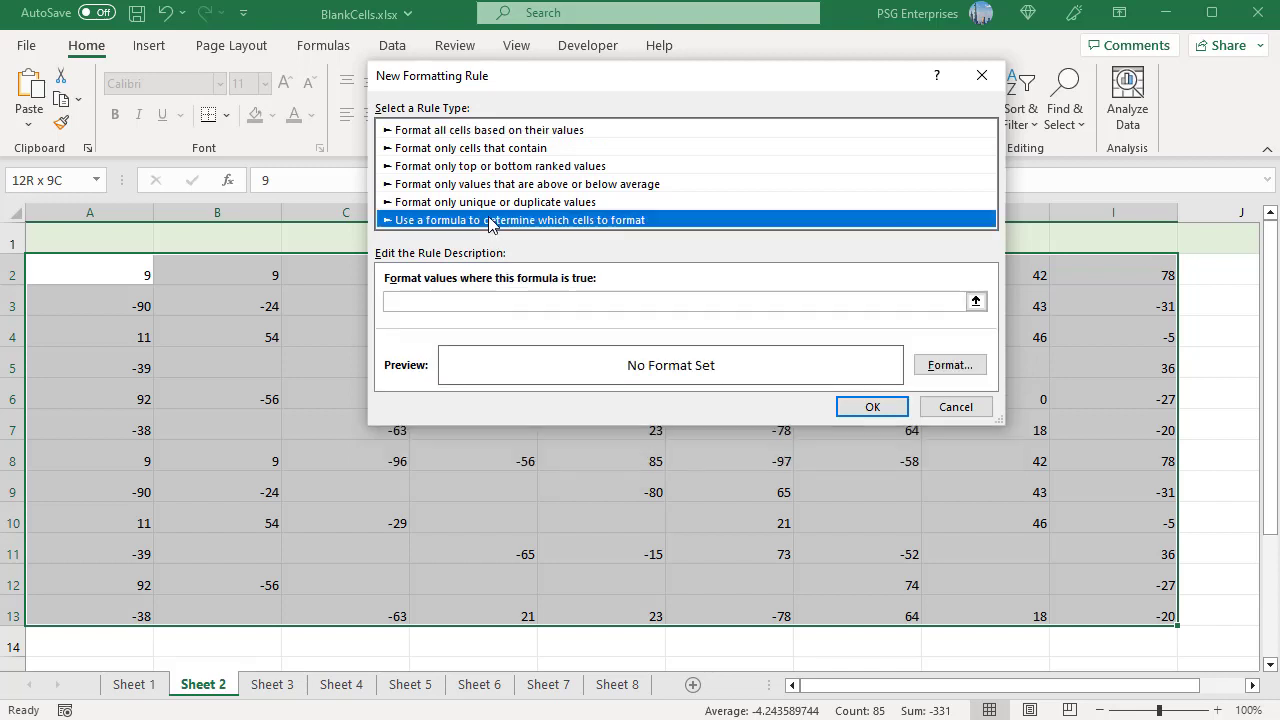
{"action": "left_click", "coordinate": [413, 306]}
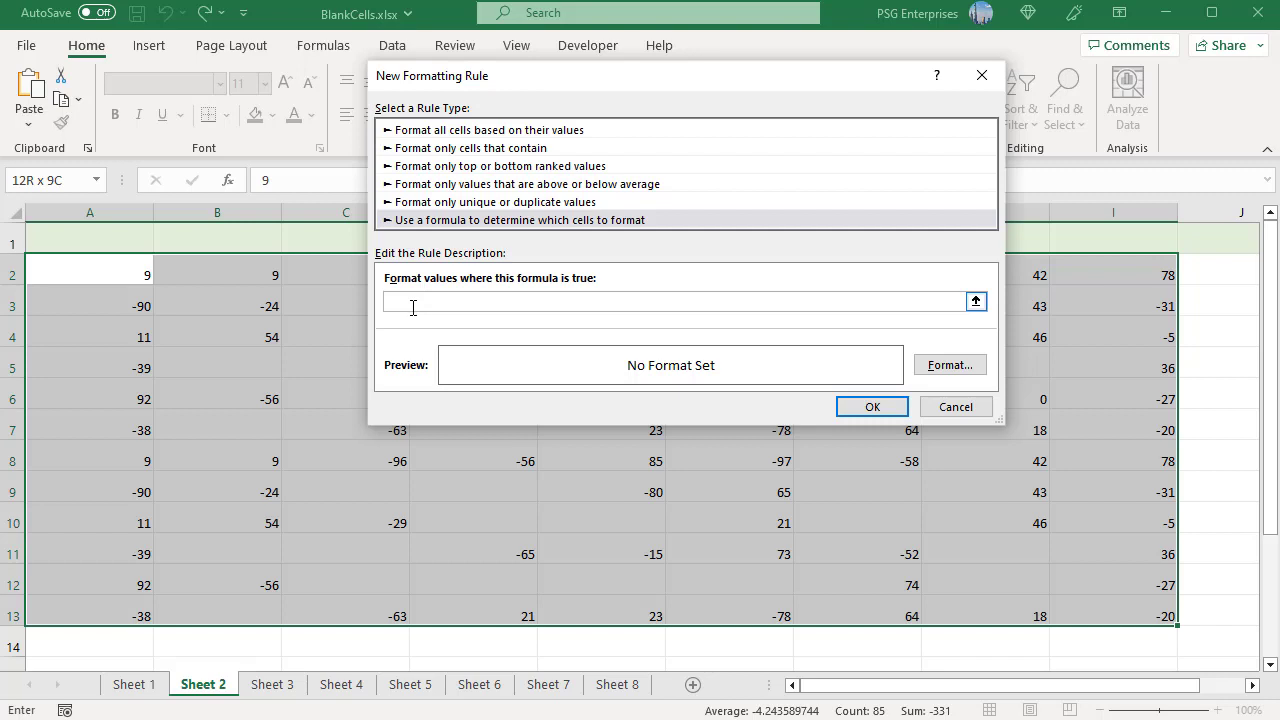
{"action": "type", "text": "=ISBLANK"}
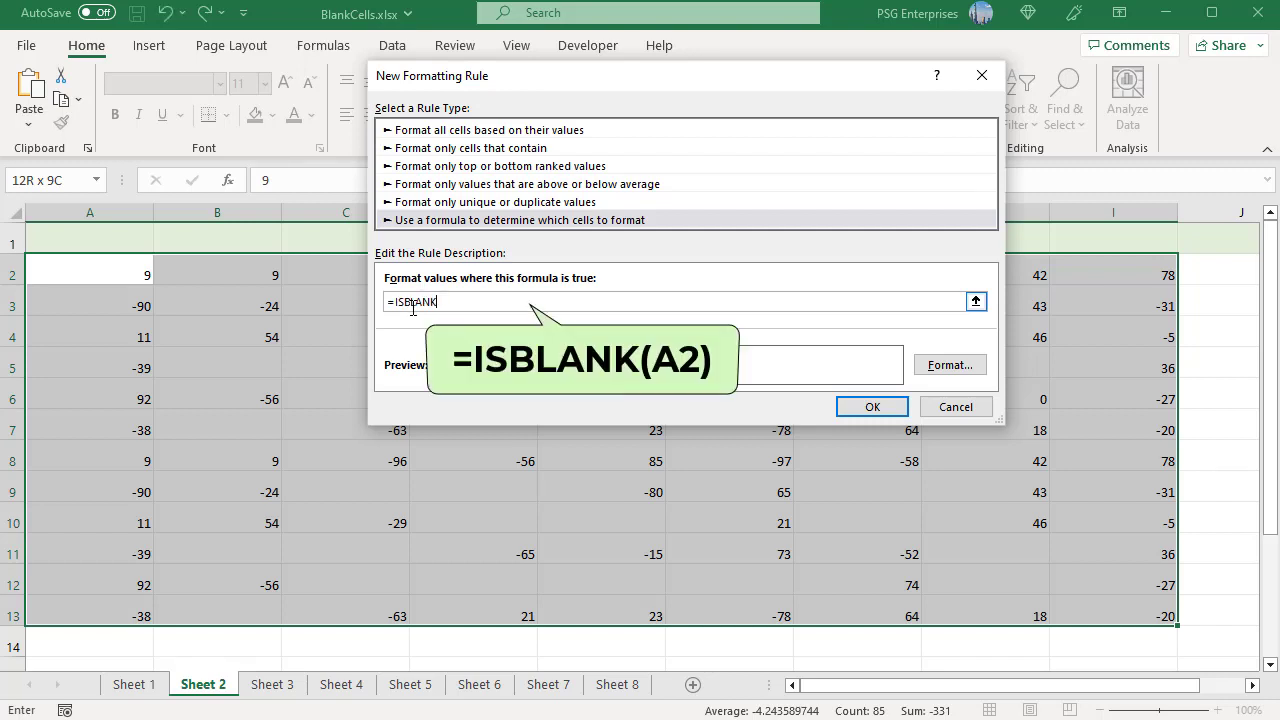
{"action": "type", "text": "(A2)"}
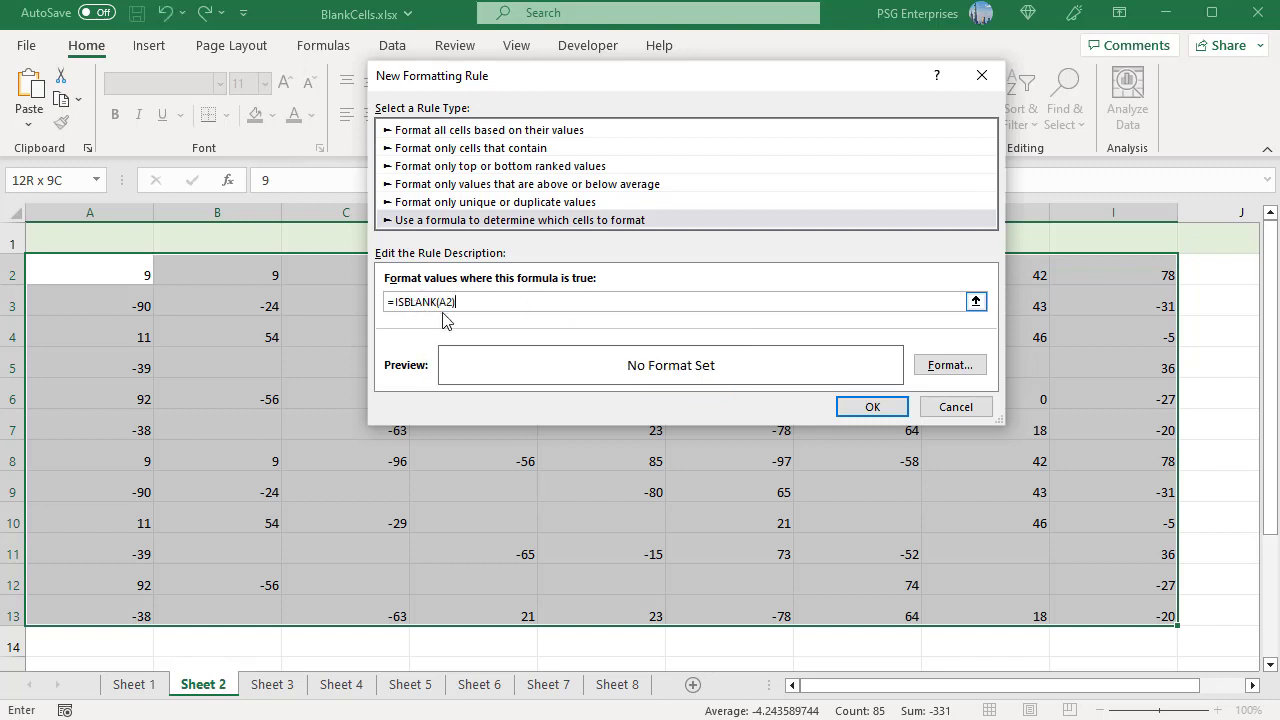
- Give the ISBLANK rule a light blue fill and apply it
{"action": "left_click", "coordinate": [945, 365]}
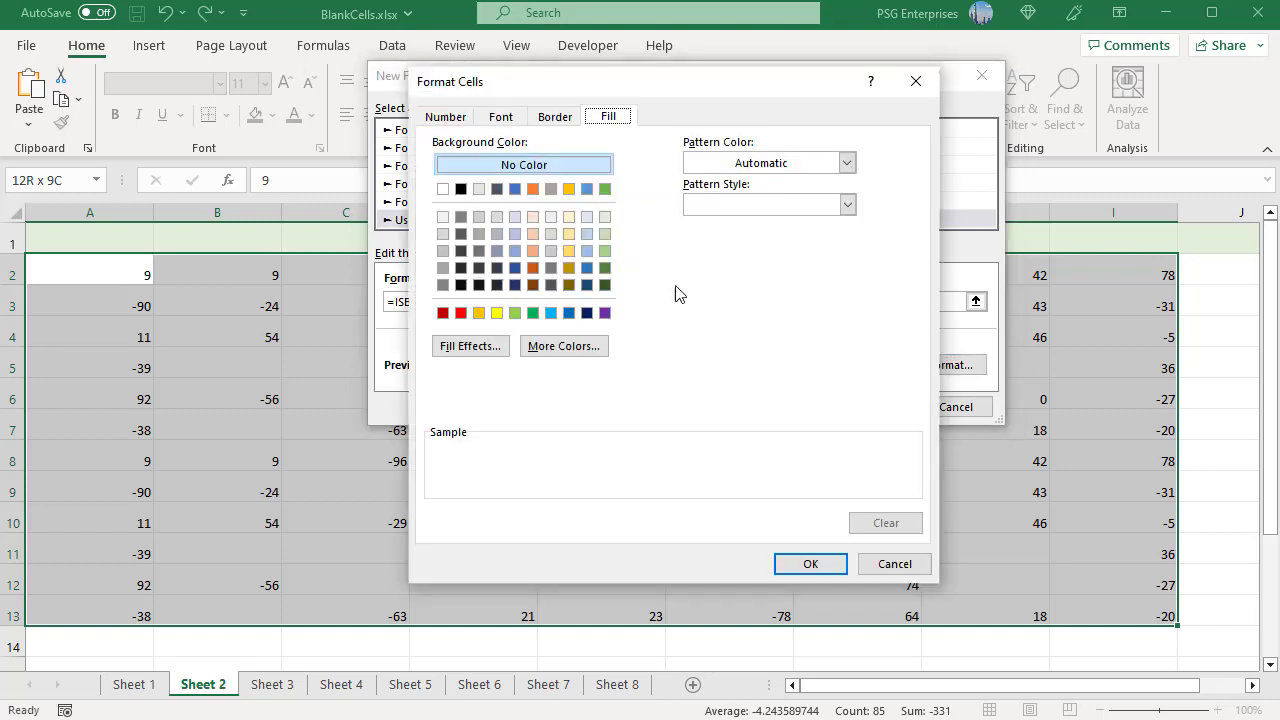
{"action": "left_click", "coordinate": [588, 234]}
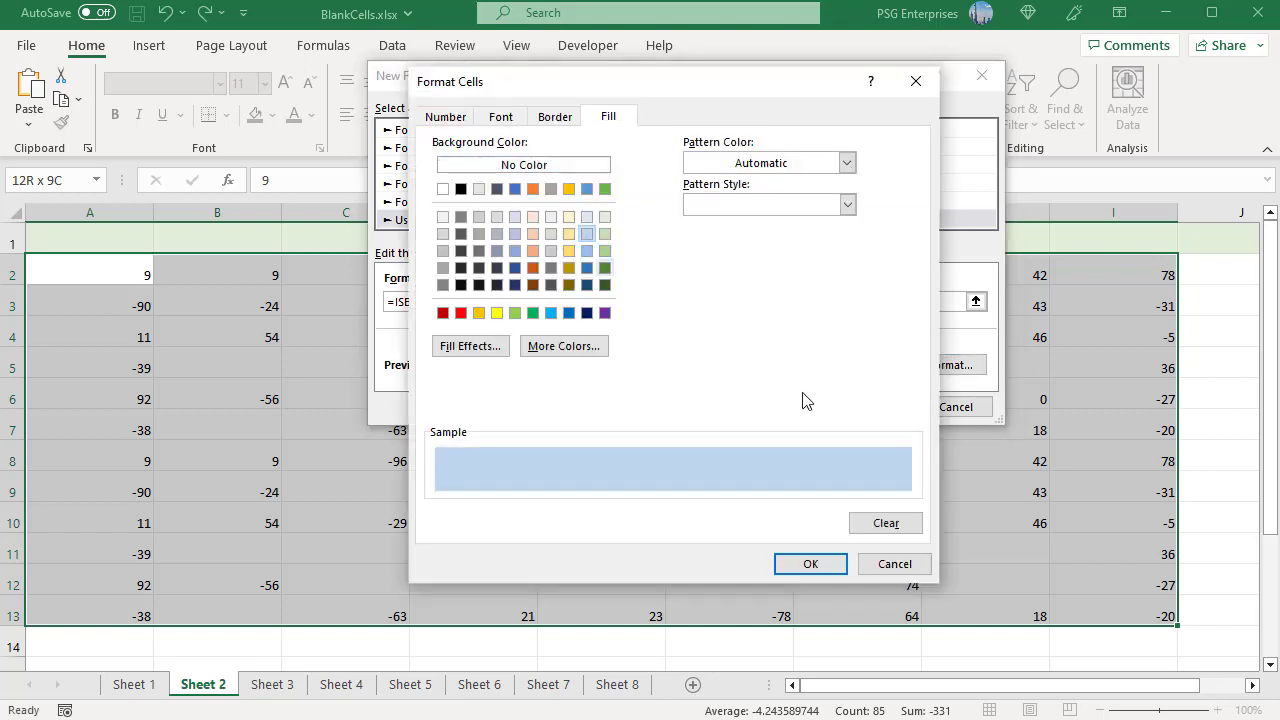
{"action": "left_click", "coordinate": [798, 562]}
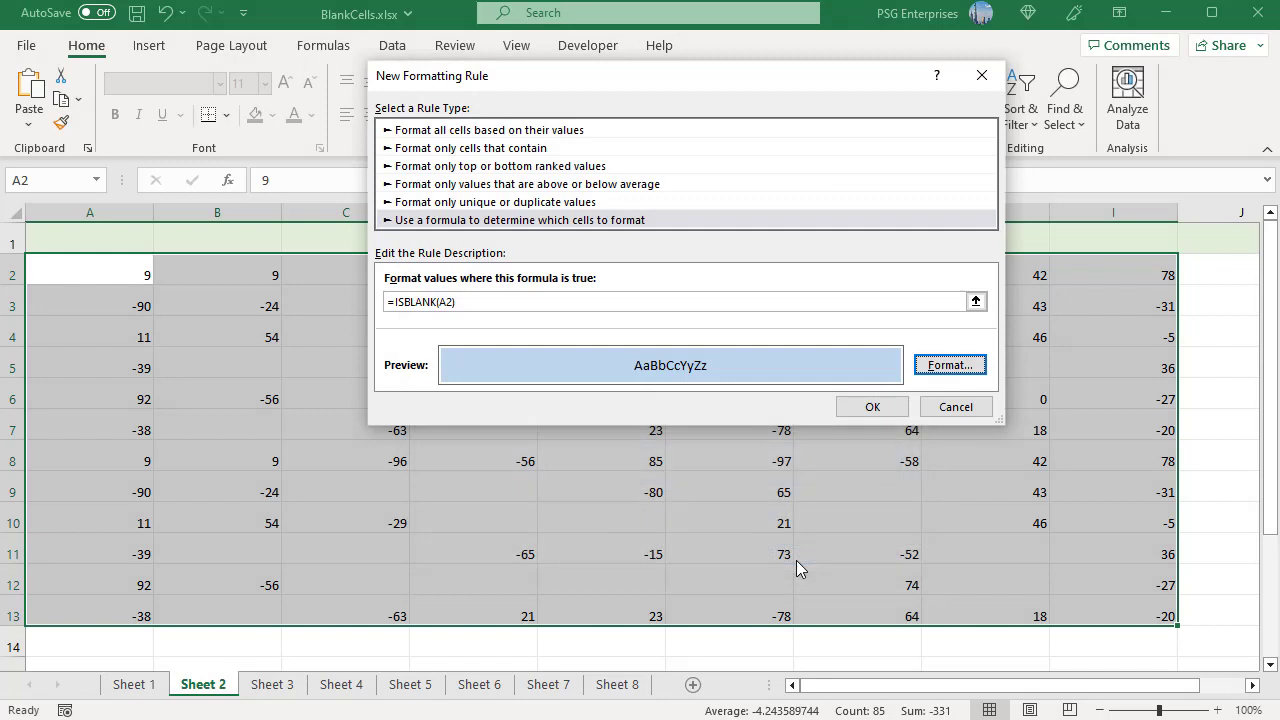
{"action": "left_click", "coordinate": [872, 406]}
{"action": "left_click", "coordinate": [1113, 647]}
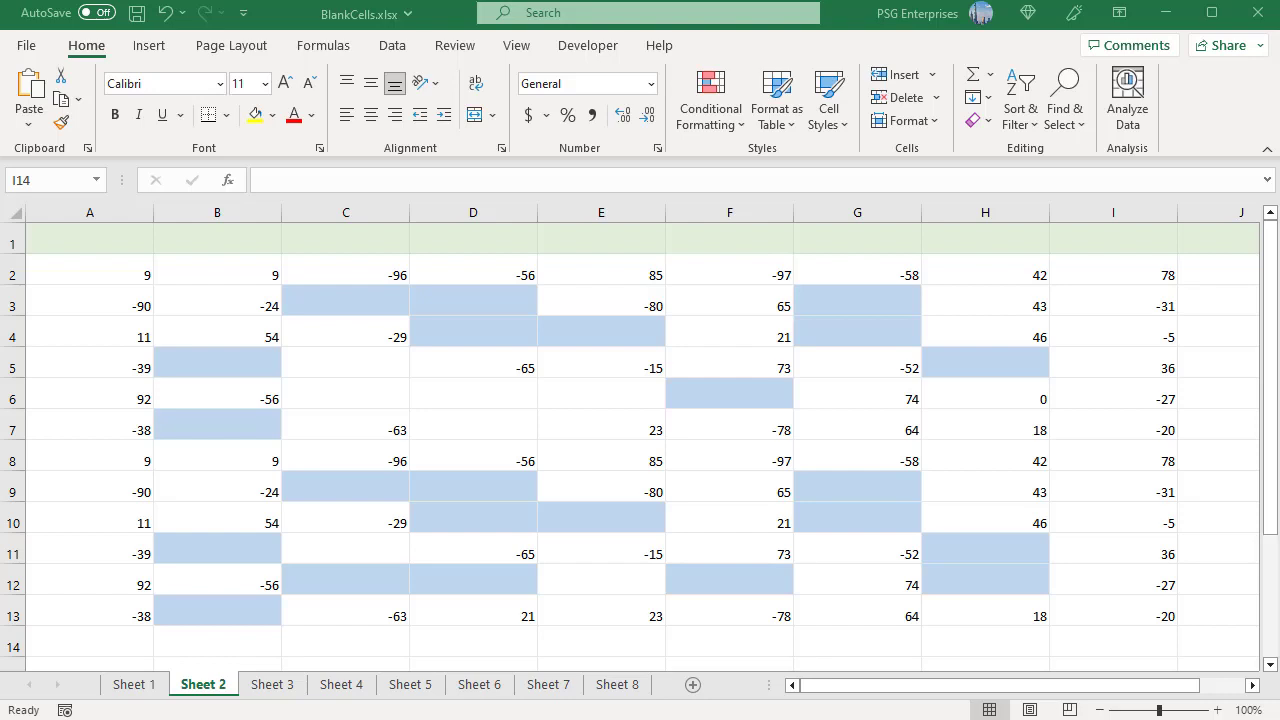
- Delete the -29 from cell C4, leaving it empty
{"action": "double_click", "coordinate": [390, 337]}
{"action": "left_click_drag", "start_coordinate": [374, 337], "coordinate": [249, 344]}
{"action": "key", "text": "BackSpace"}
{"action": "key", "text": "Return"}
- In the Rules Manager, replace the =ISBLANK(A2) rule formula with =LEN(A2)=0
{"action": "left_click", "coordinate": [601, 275]}
{"action": "left_click", "coordinate": [712, 105]}
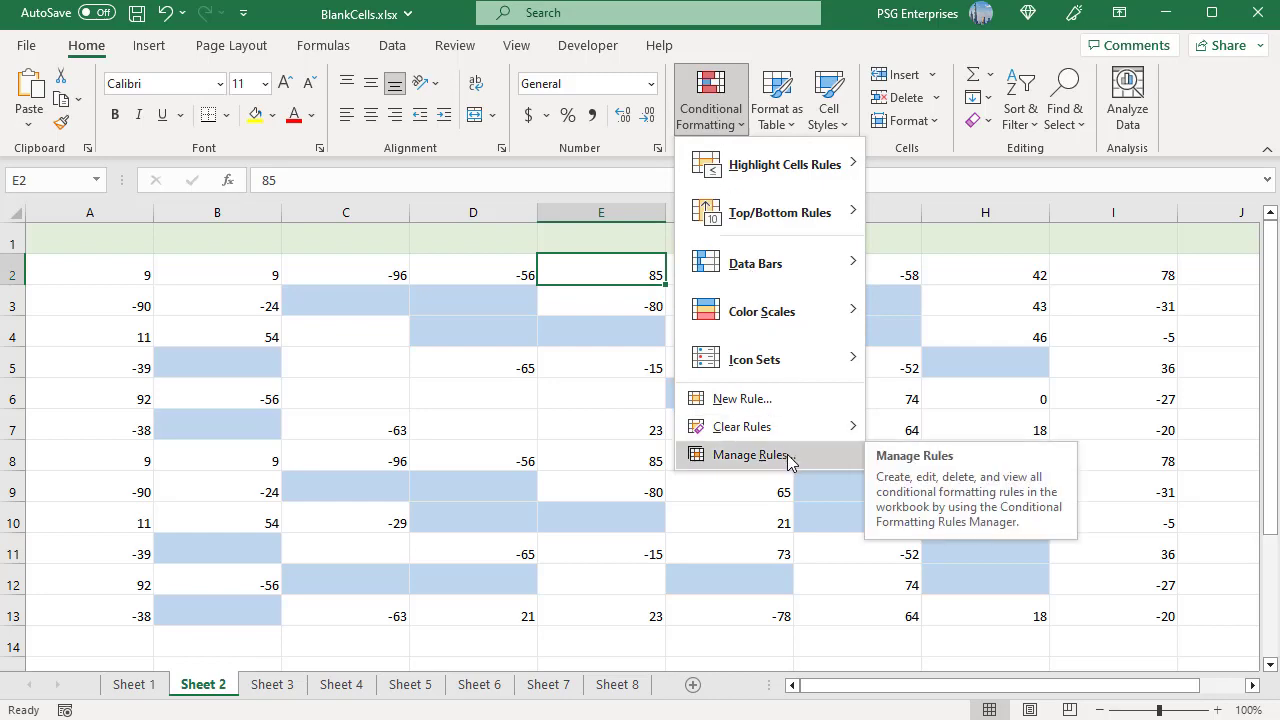
{"action": "left_click", "coordinate": [750, 455]}
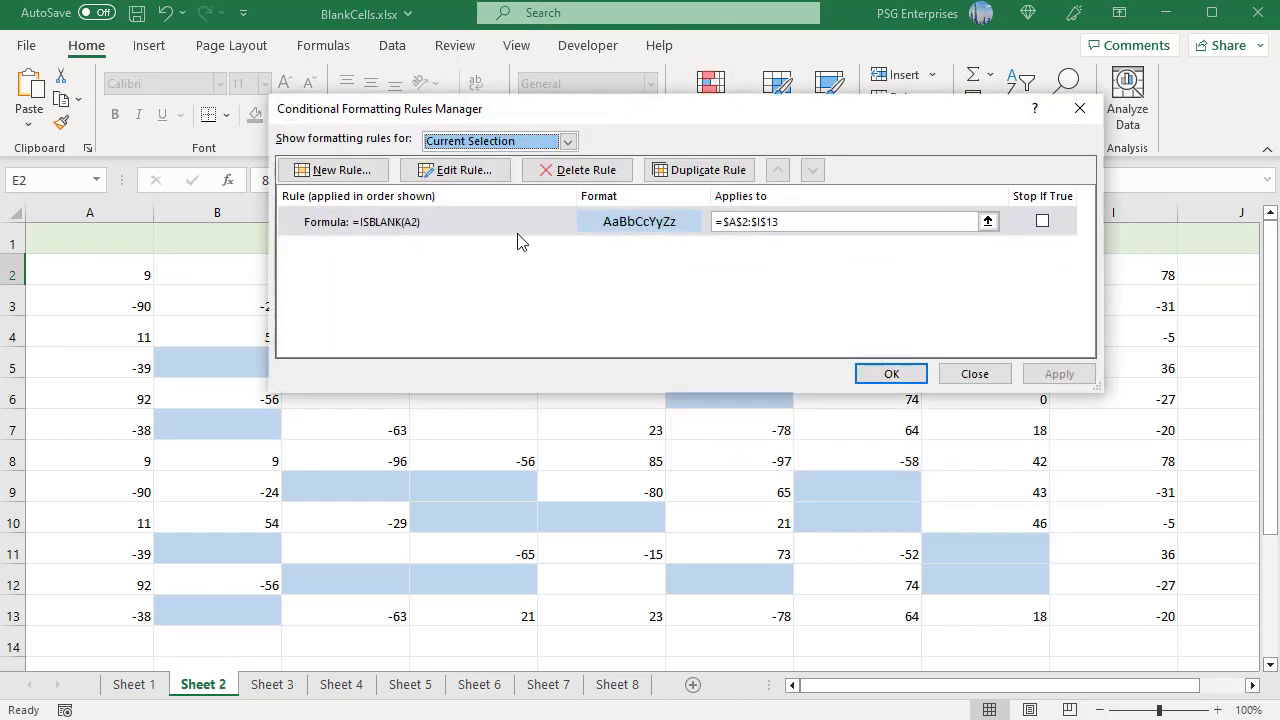
{"action": "double_click", "coordinate": [520, 222]}
{"action": "left_click_drag", "start_coordinate": [458, 302], "coordinate": [388, 304]}
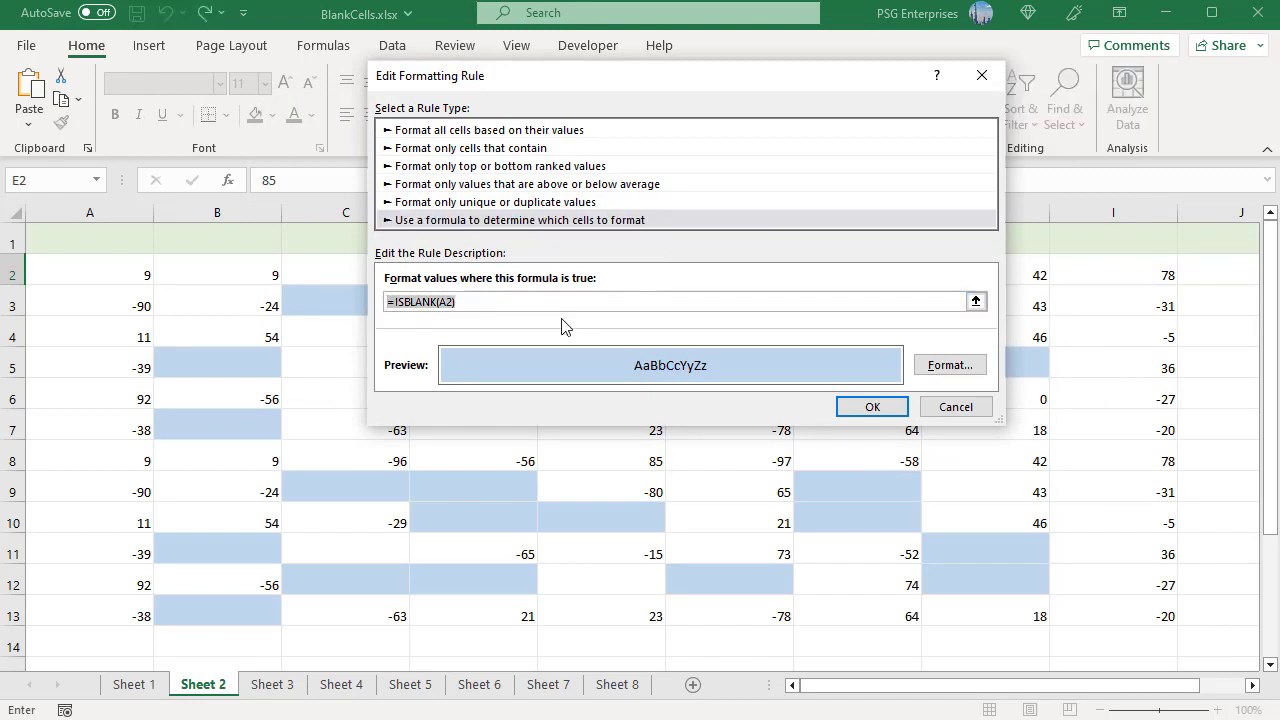
{"action": "type", "text": "=LEN(A2)=0"}
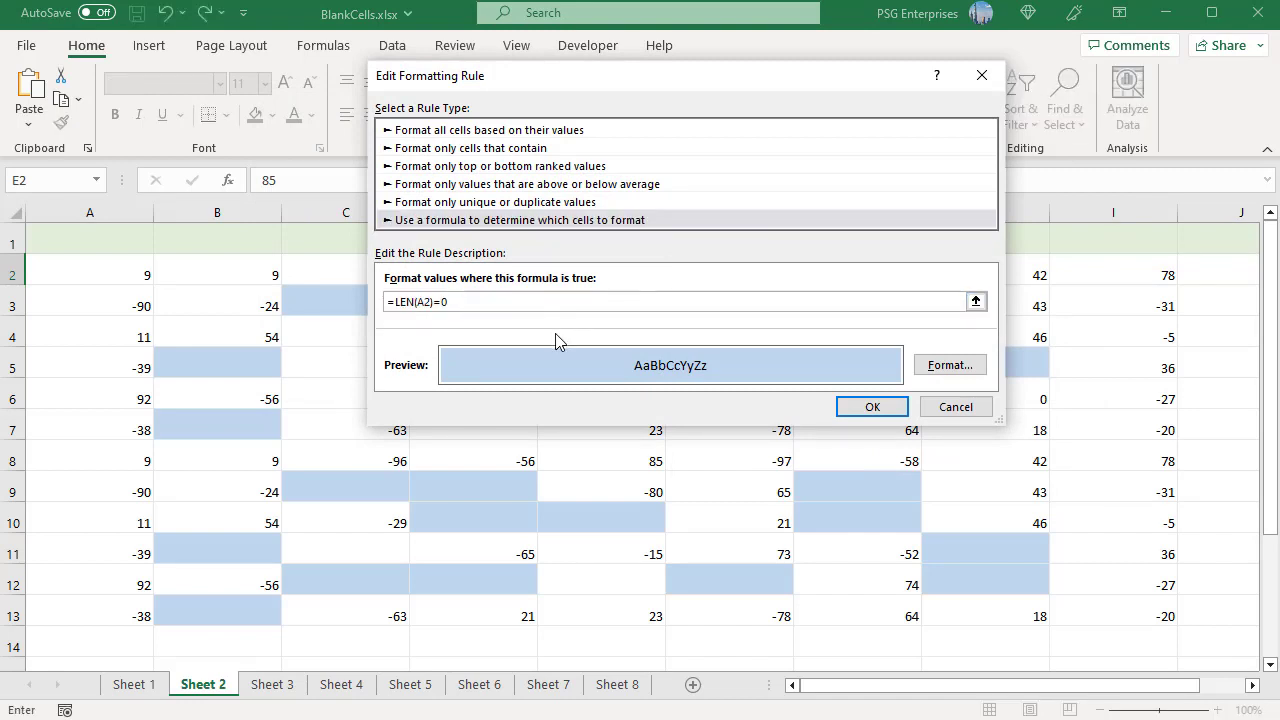
{"action": "left_click", "coordinate": [893, 410]}
{"action": "left_click", "coordinate": [893, 372]}
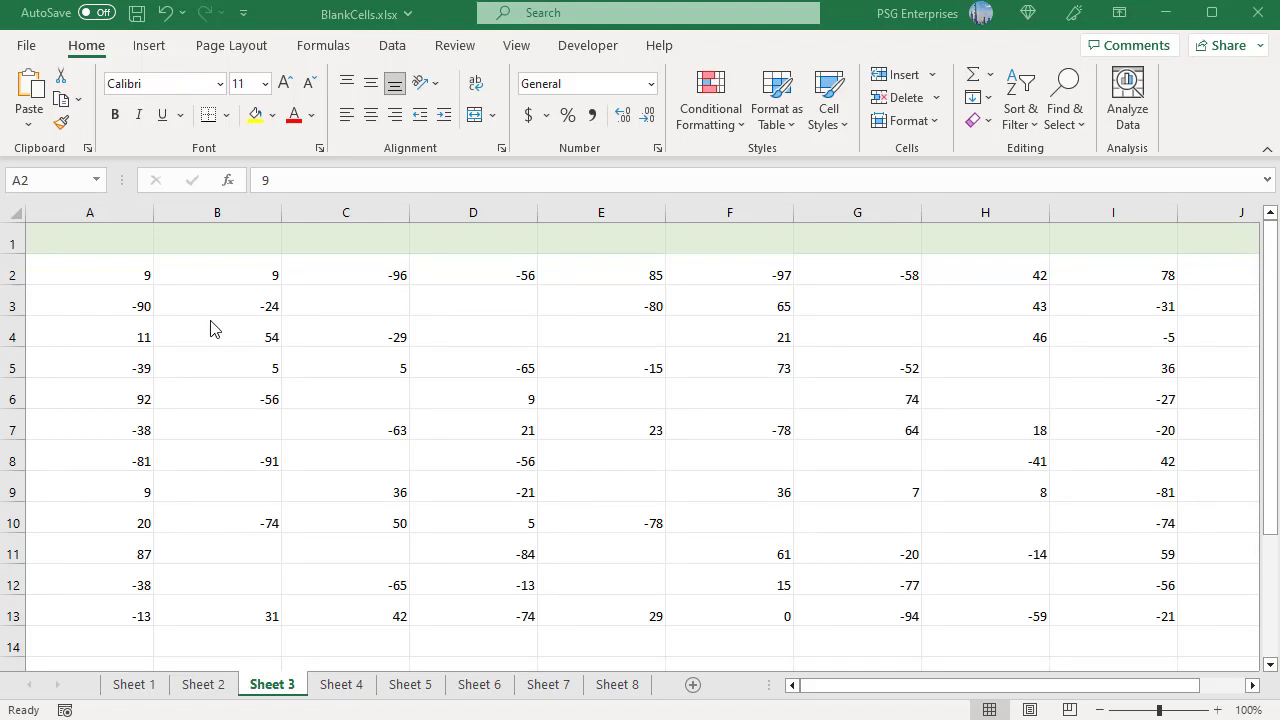
- Add a Less Than 50 rule to A2:I13 with green fill and dark green text
{"action": "left_click", "coordinate": [117, 277]}
{"action": "key", "text": "ctrl+a"}
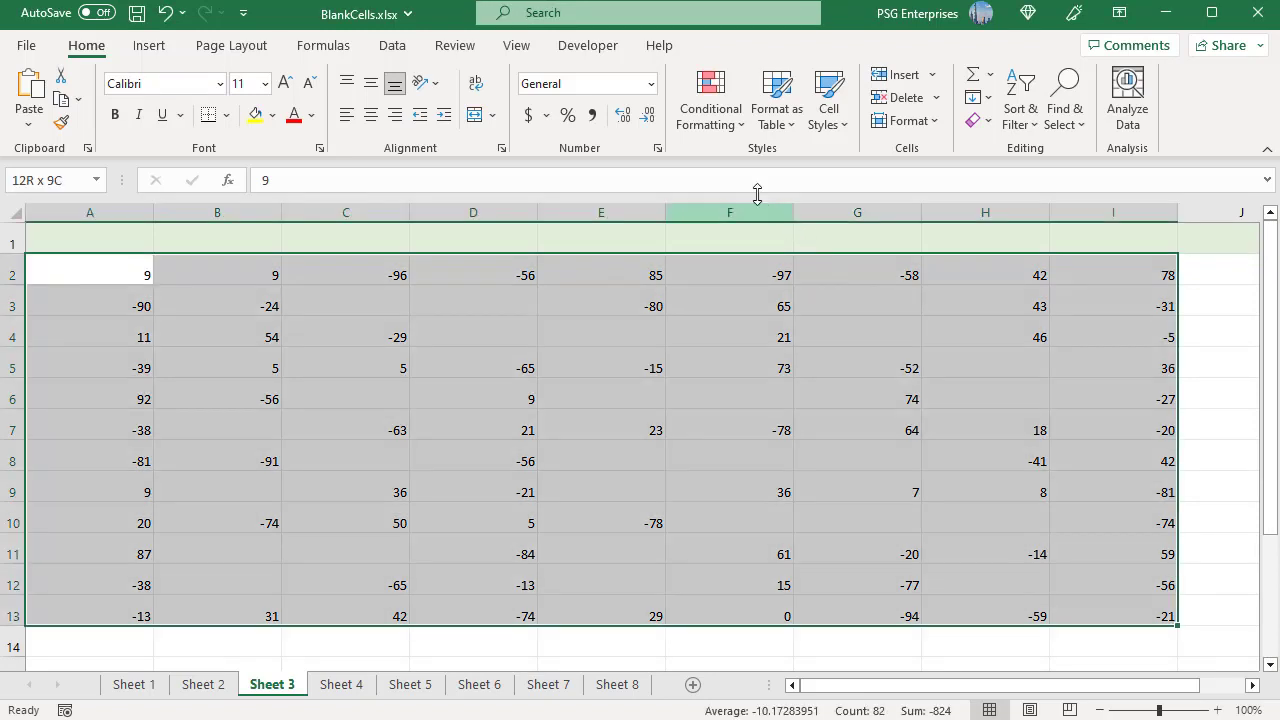
{"action": "left_click", "coordinate": [714, 116]}
{"action": "mouse_move", "coordinate": [752, 166]}
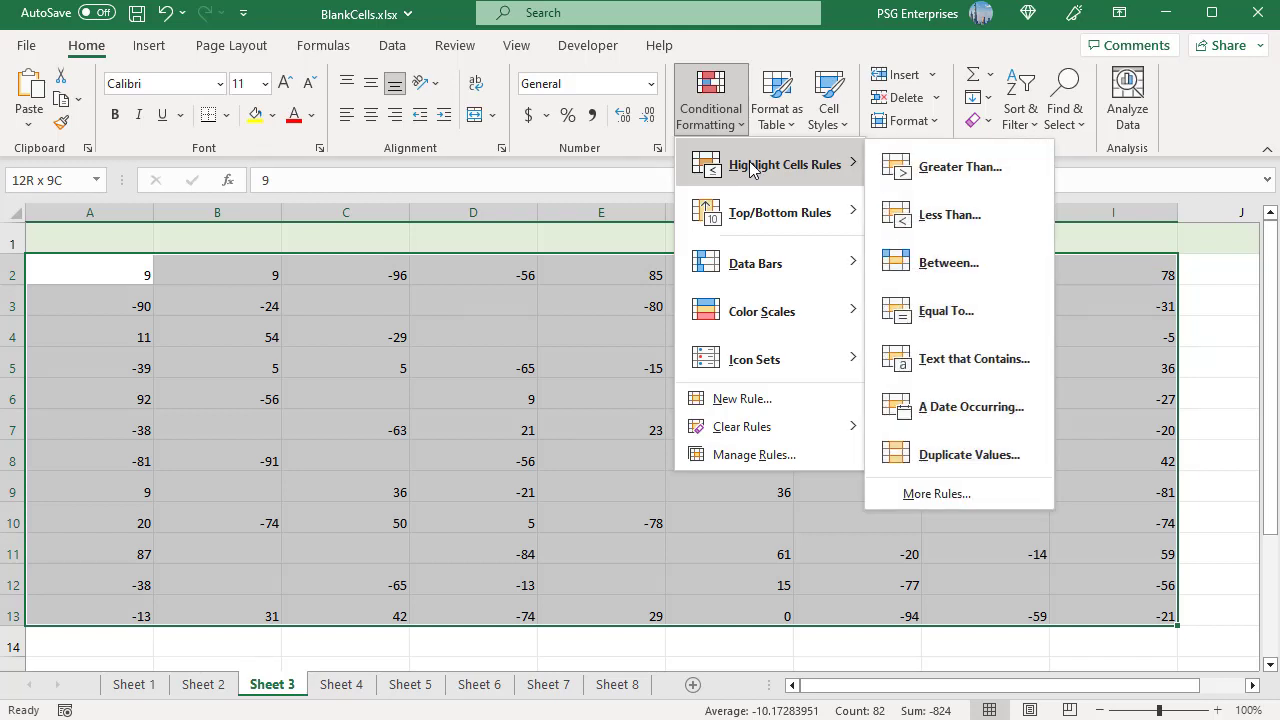
{"action": "left_click", "coordinate": [937, 216]}
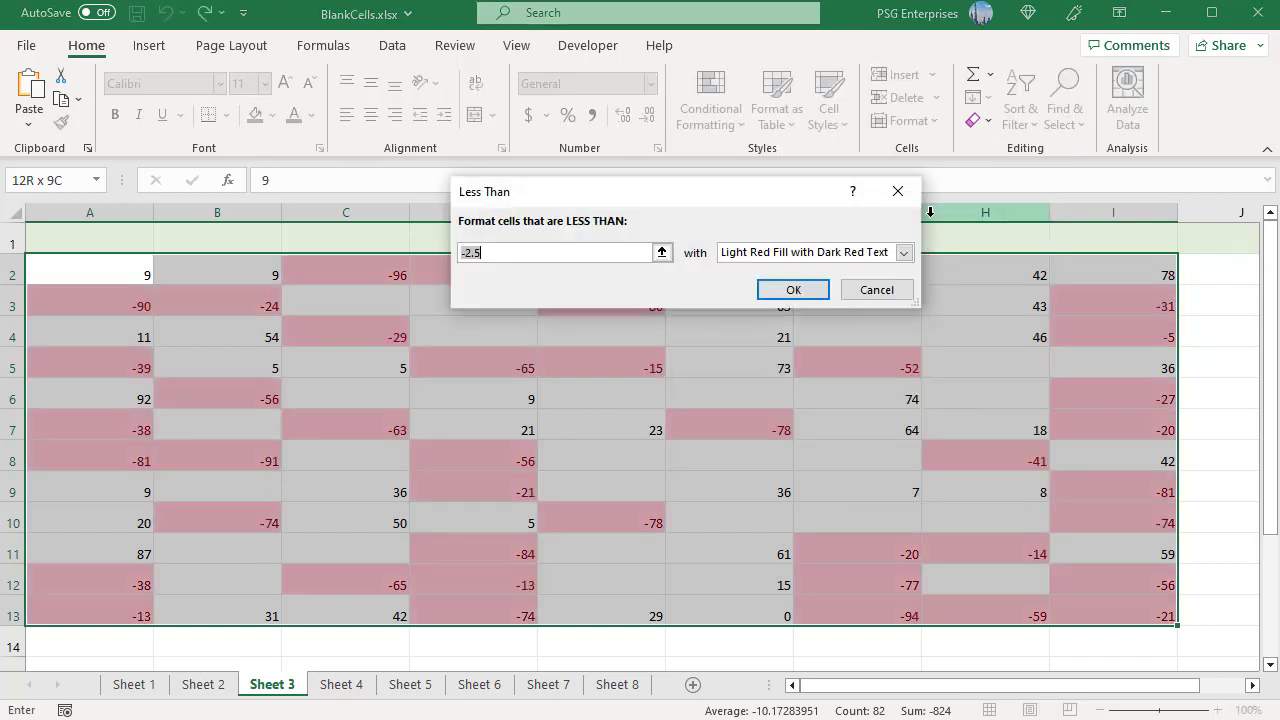
{"action": "type", "text": "50"}
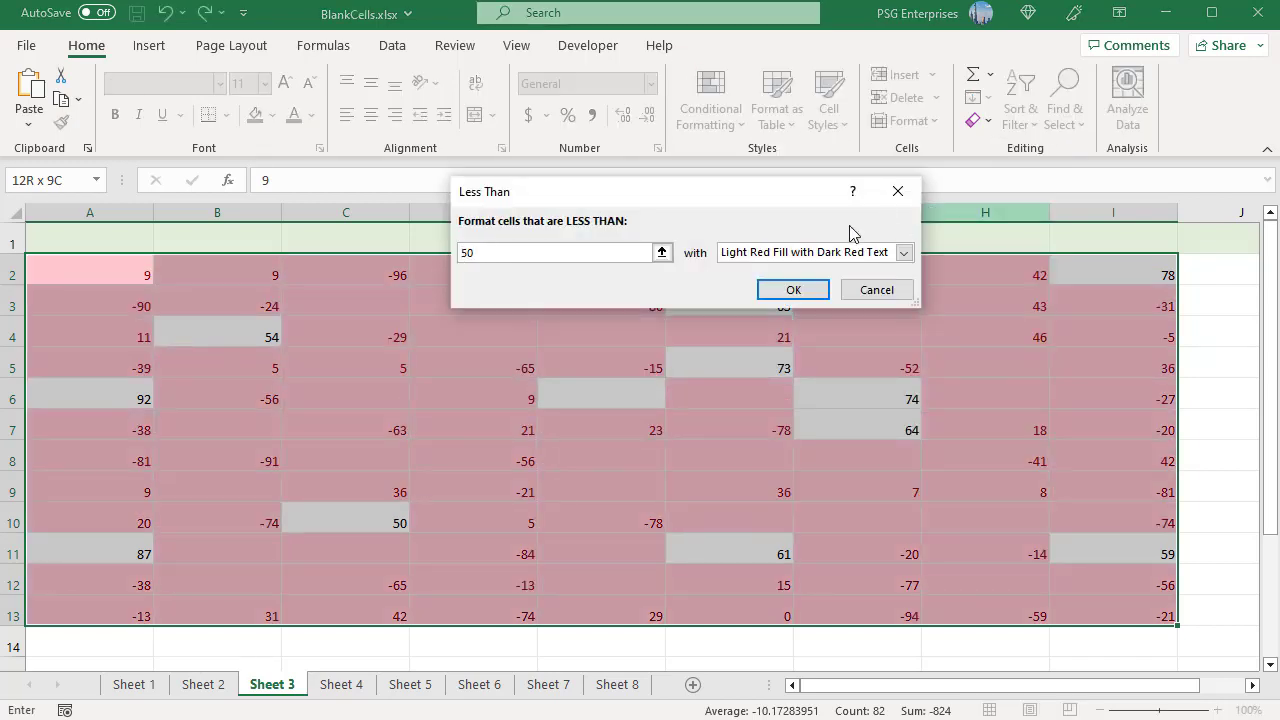
{"action": "left_click", "coordinate": [905, 258]}
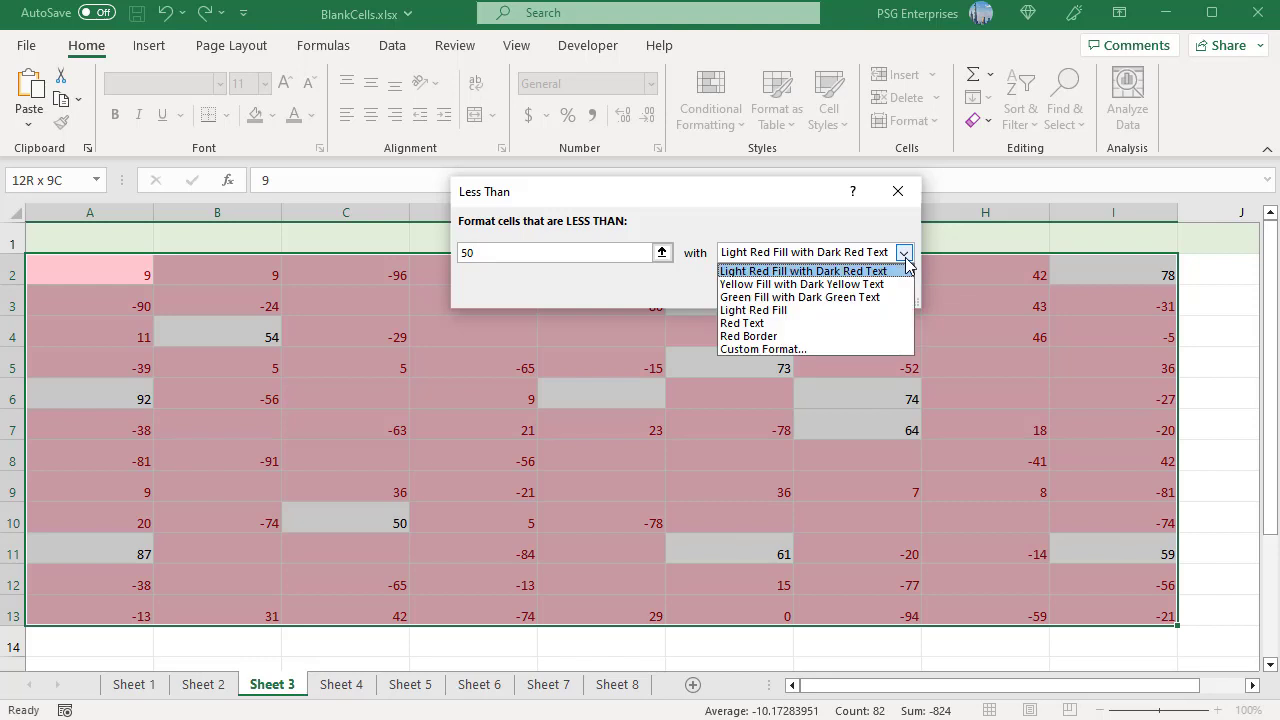
{"action": "left_click", "coordinate": [848, 306]}
{"action": "left_click", "coordinate": [793, 290]}
{"action": "left_click", "coordinate": [985, 647]}
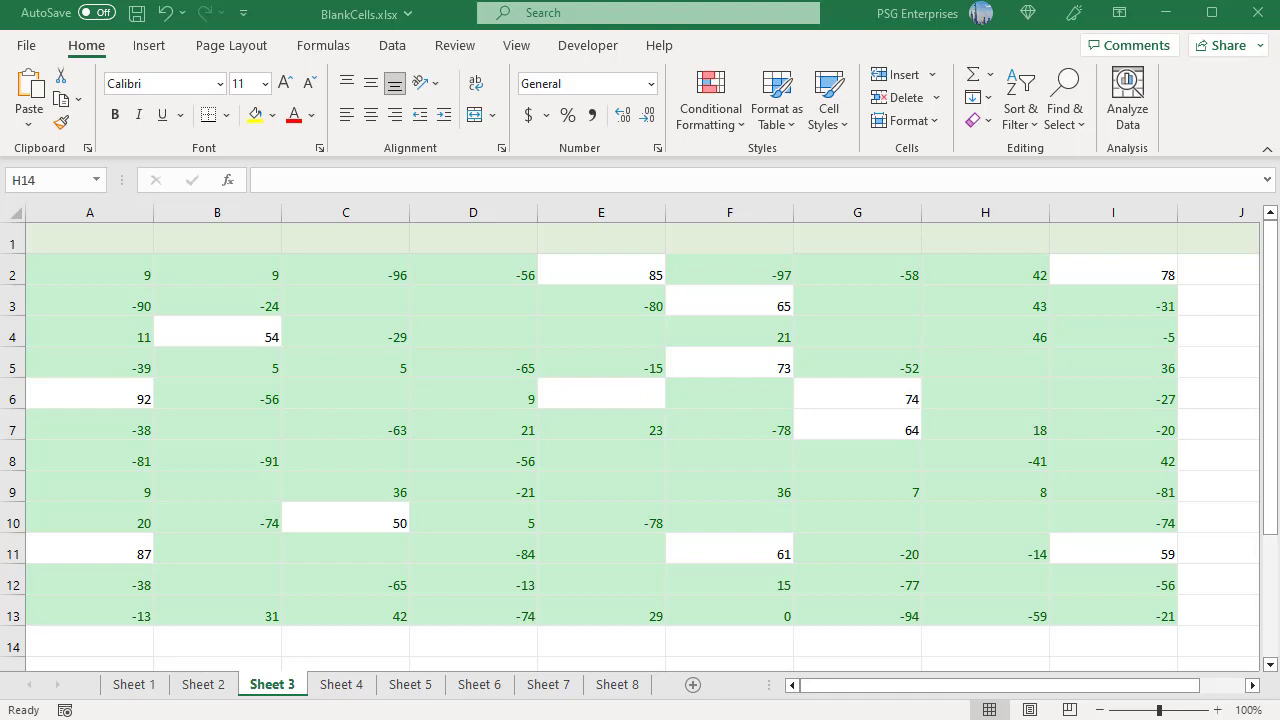
- On Sheet 4, highlight Event Dates C2:C14 less than =TODAY() with light red fill and dark red text
{"action": "left_click", "coordinate": [342, 685]}
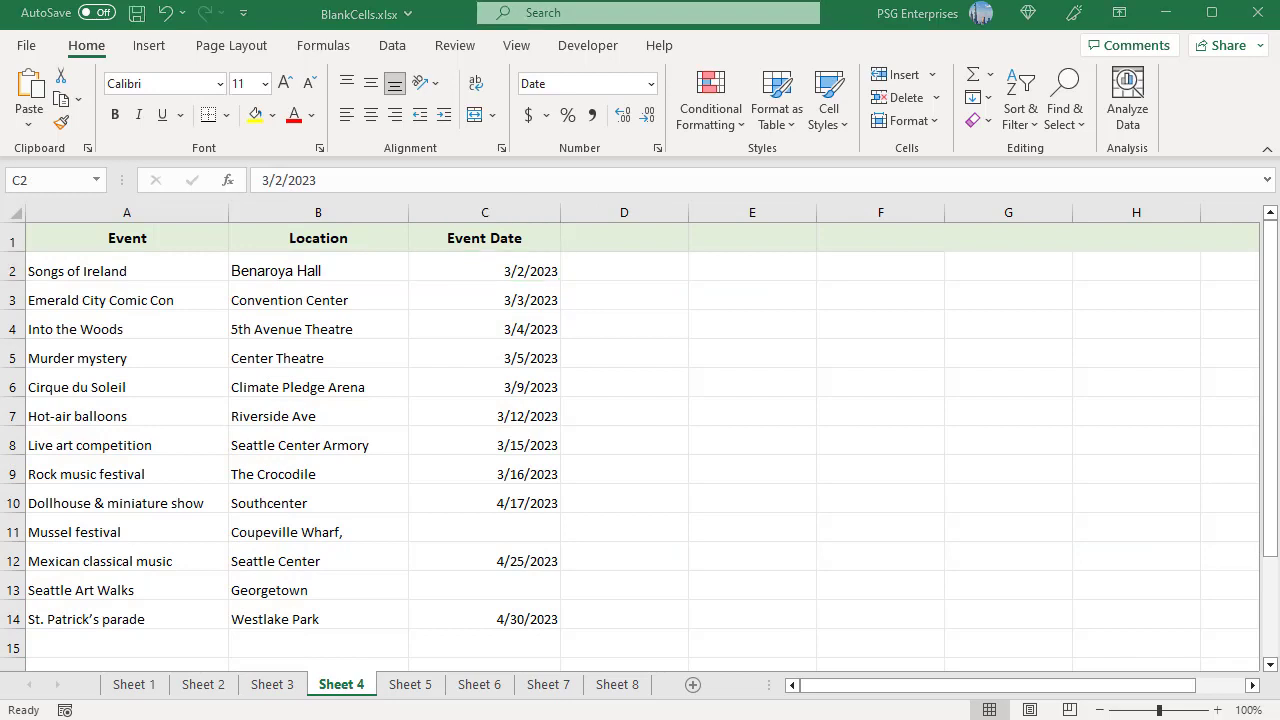
{"action": "left_click", "coordinate": [503, 617], "text": "shift"}
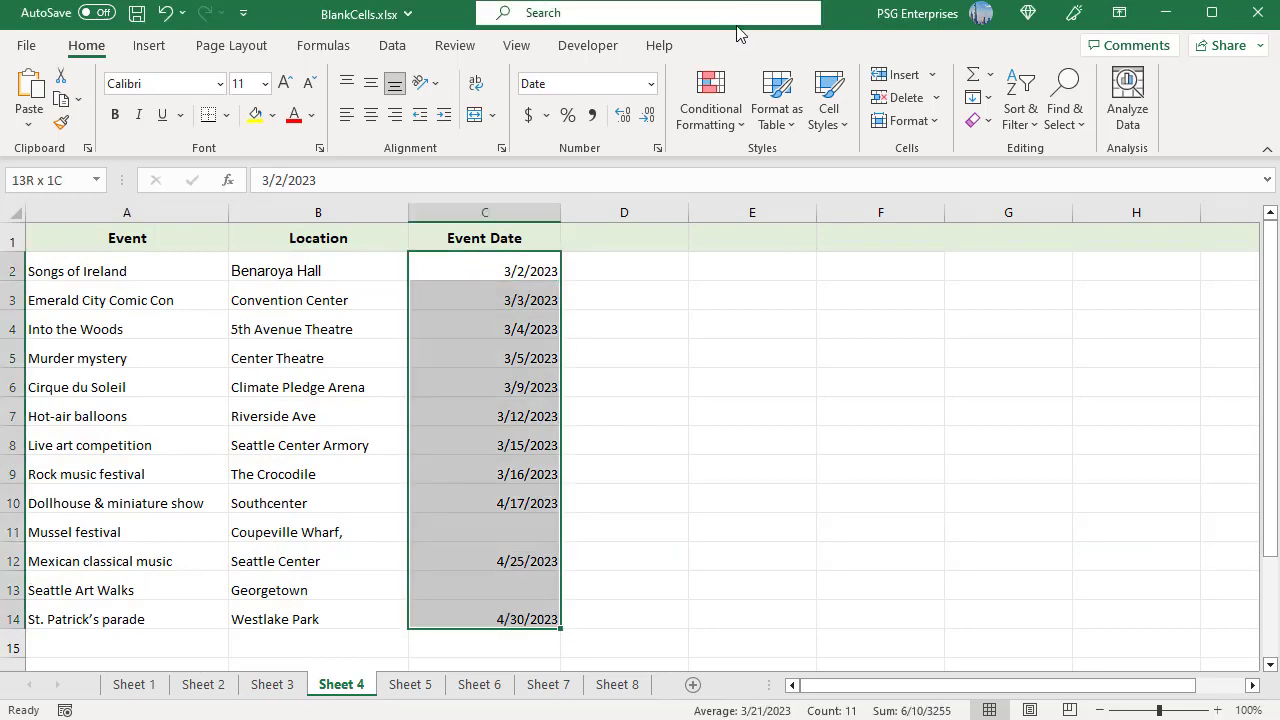
{"action": "left_click", "coordinate": [710, 118]}
{"action": "mouse_move", "coordinate": [757, 177]}
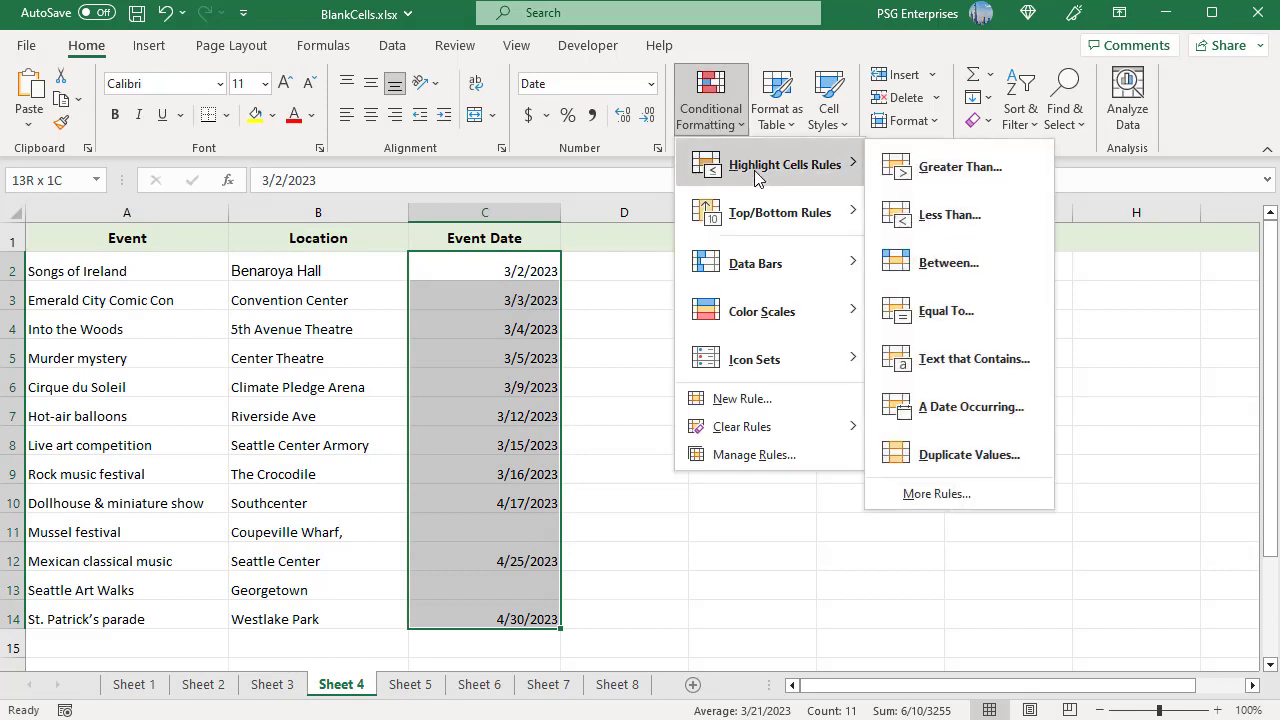
{"action": "left_click", "coordinate": [932, 222]}
{"action": "type", "text": "=TODAY()"}
{"action": "left_click", "coordinate": [904, 253]}
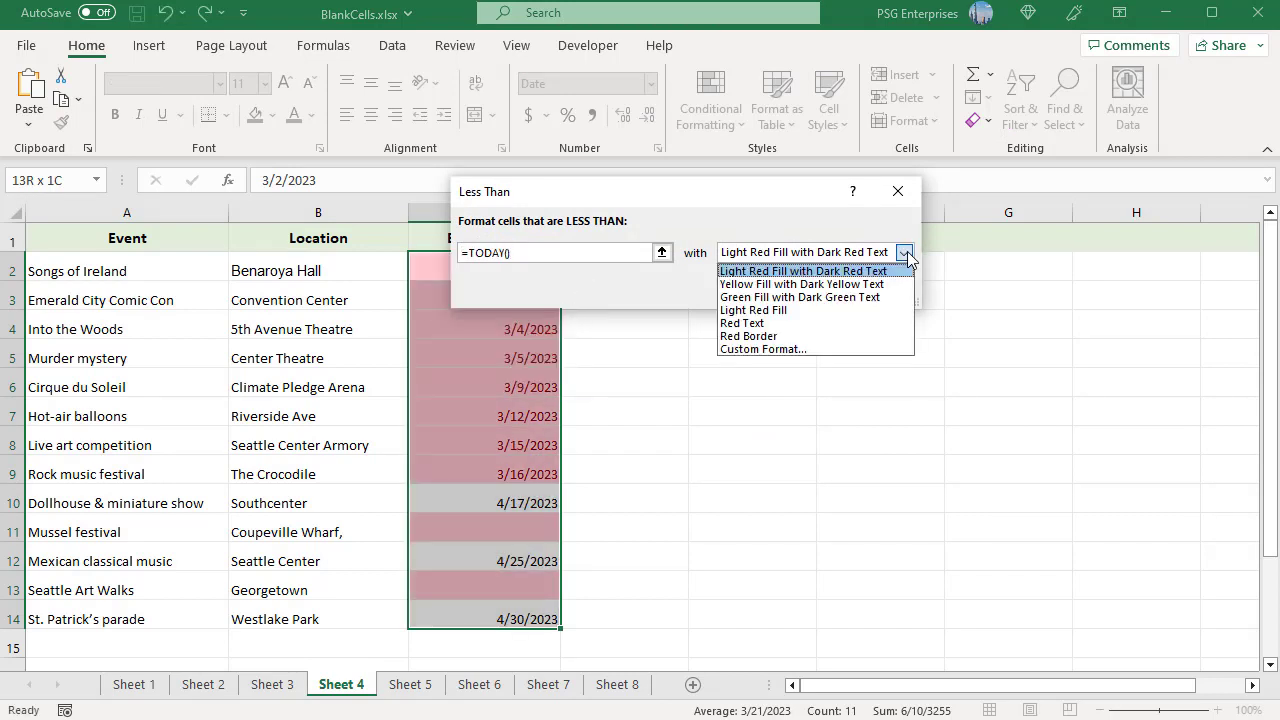
{"action": "left_click", "coordinate": [870, 271]}
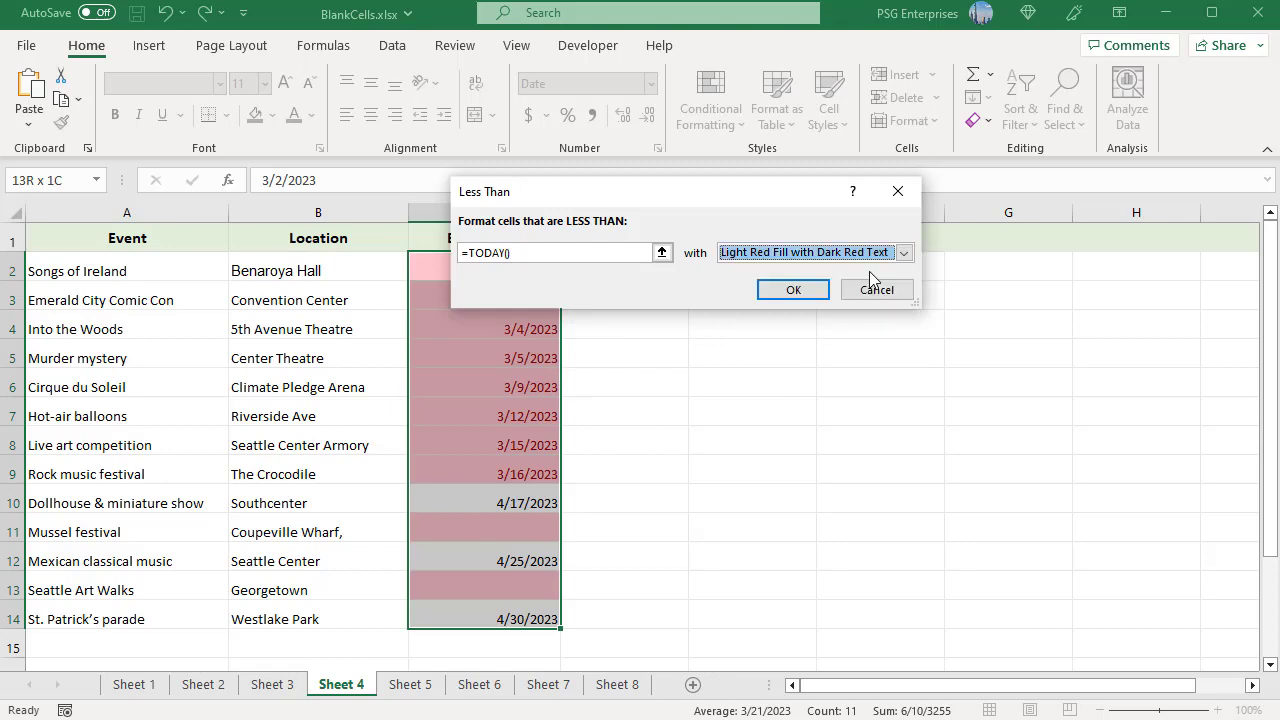
{"action": "left_click", "coordinate": [793, 290]}
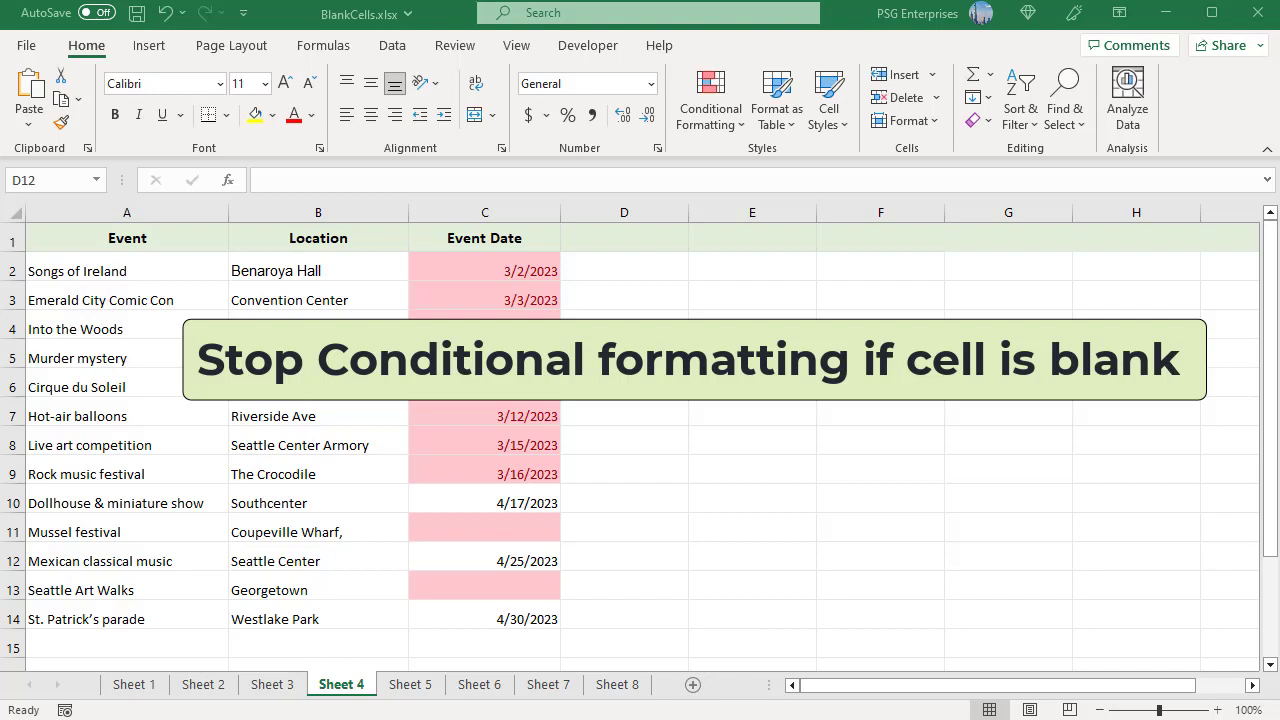
- Add a Blanks rule with no format to the Event Date range C2:C14
{"action": "left_click", "coordinate": [484, 270]}
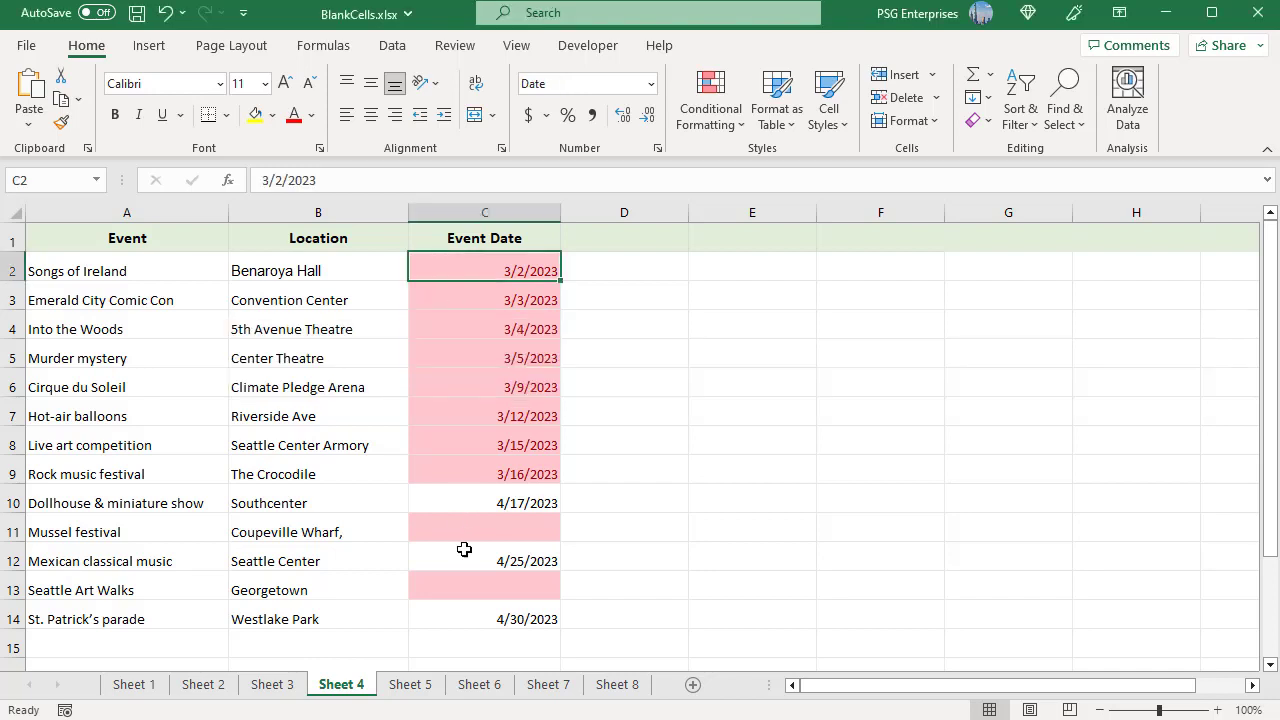
{"action": "left_click", "coordinate": [470, 618], "text": "shift"}
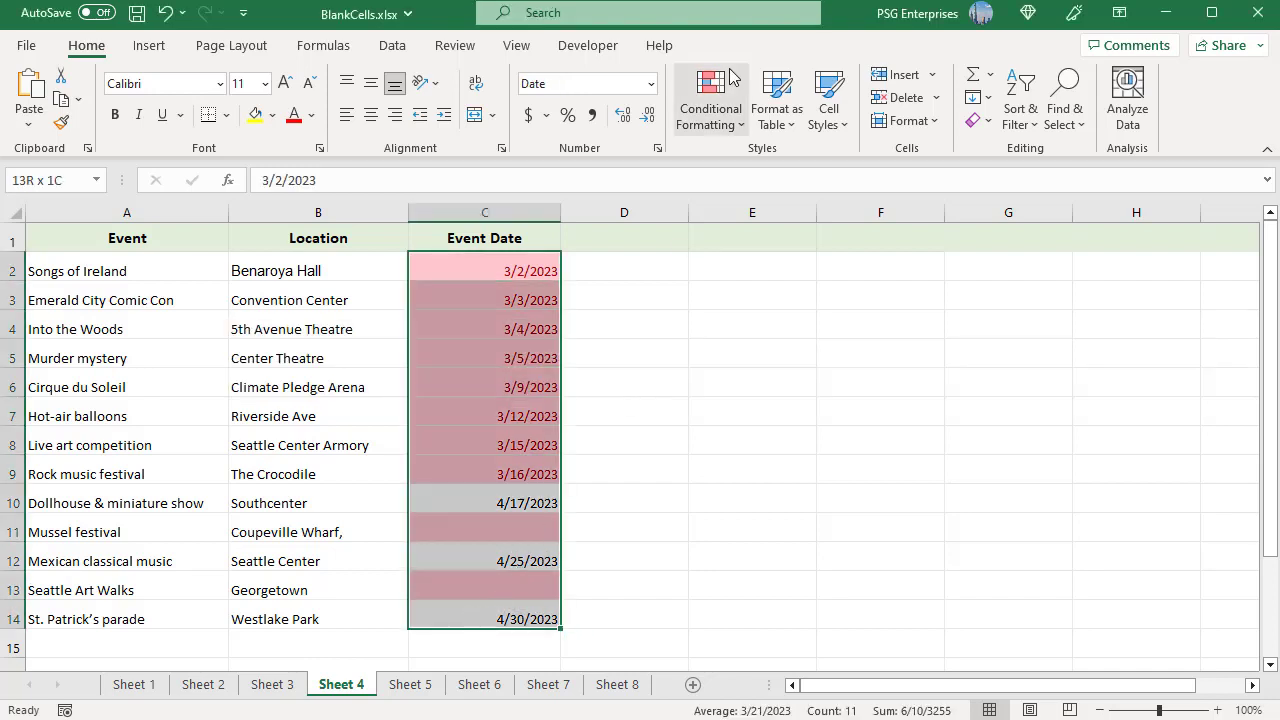
{"action": "left_click", "coordinate": [710, 112]}
{"action": "left_click", "coordinate": [740, 398]}
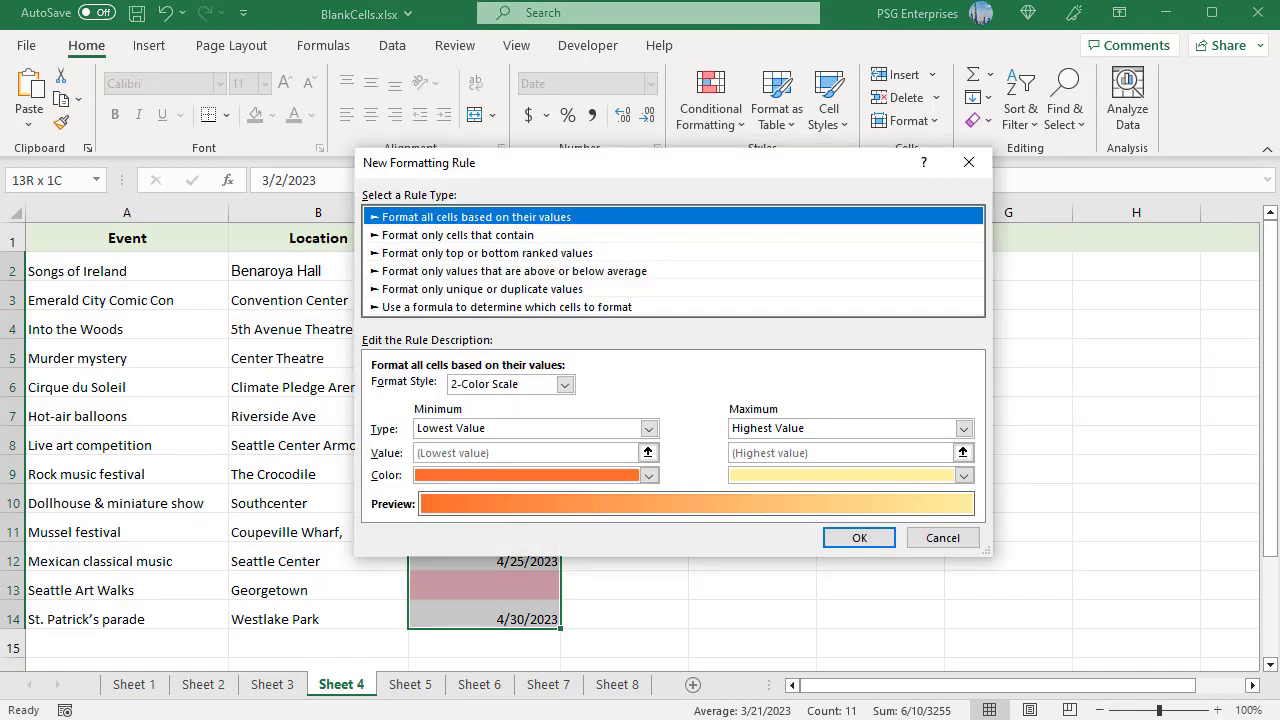
{"action": "left_click", "coordinate": [503, 236]}
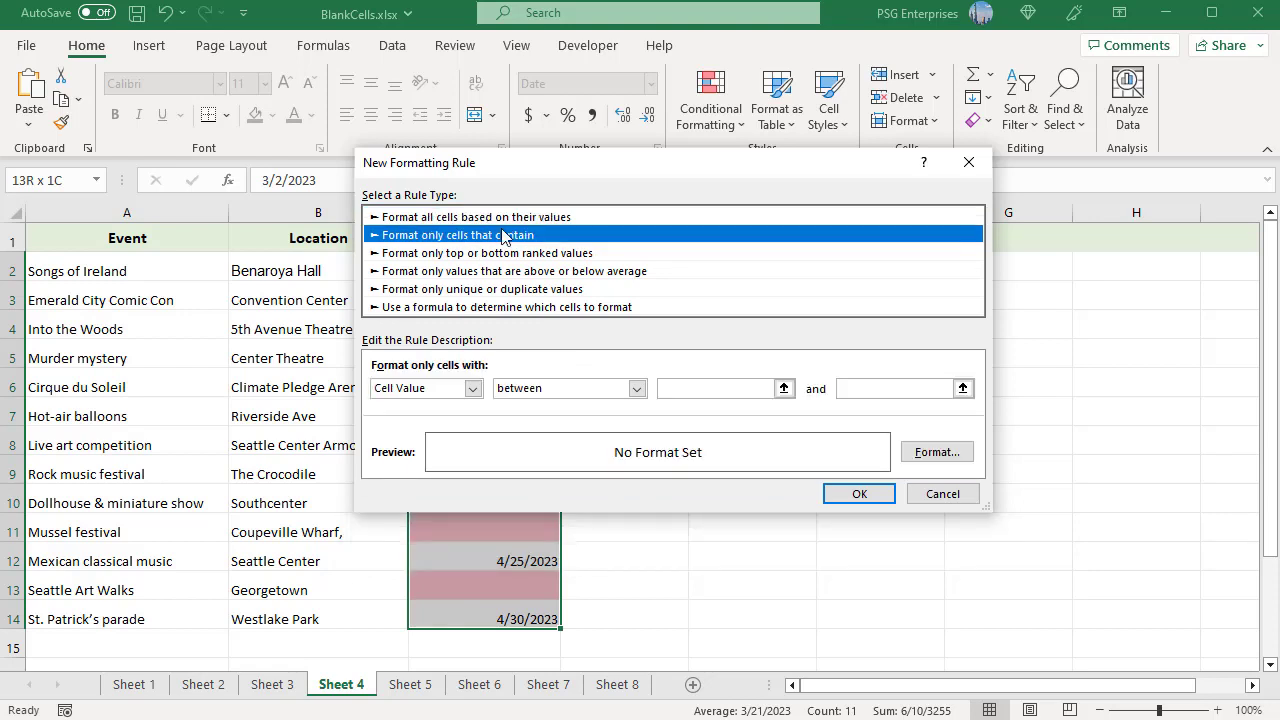
{"action": "left_click", "coordinate": [473, 388]}
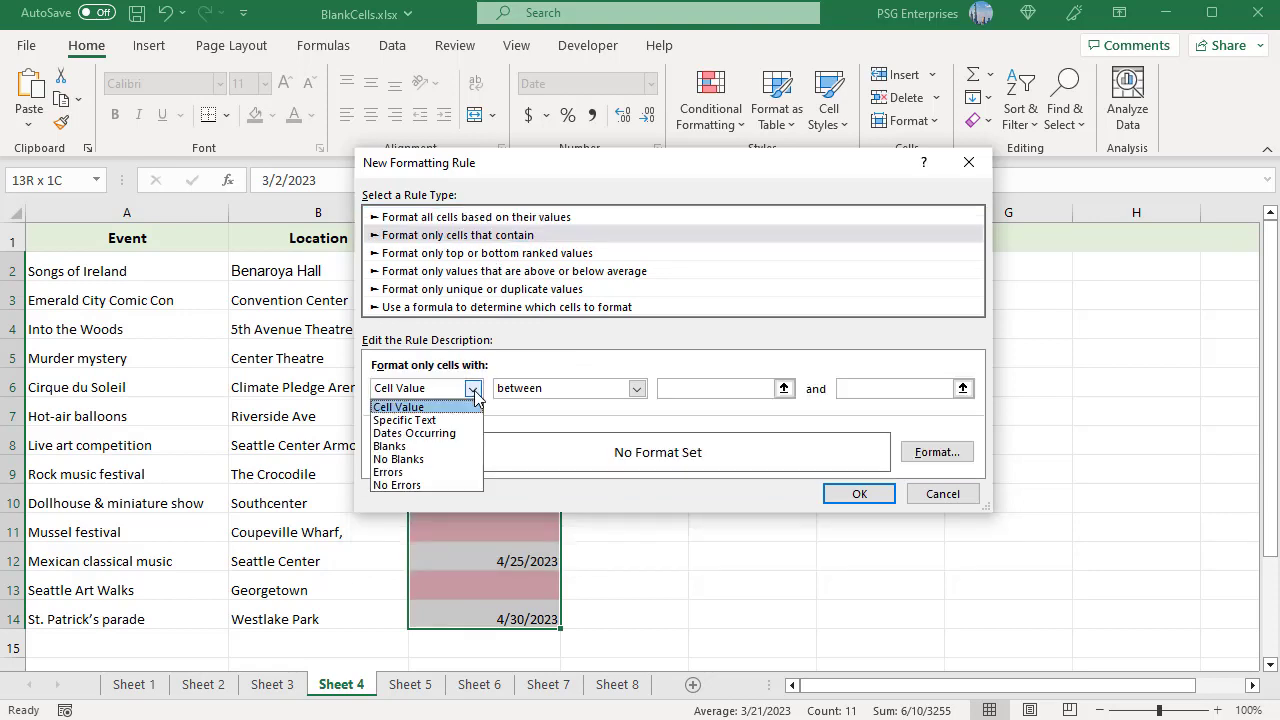
{"action": "left_click", "coordinate": [424, 446]}
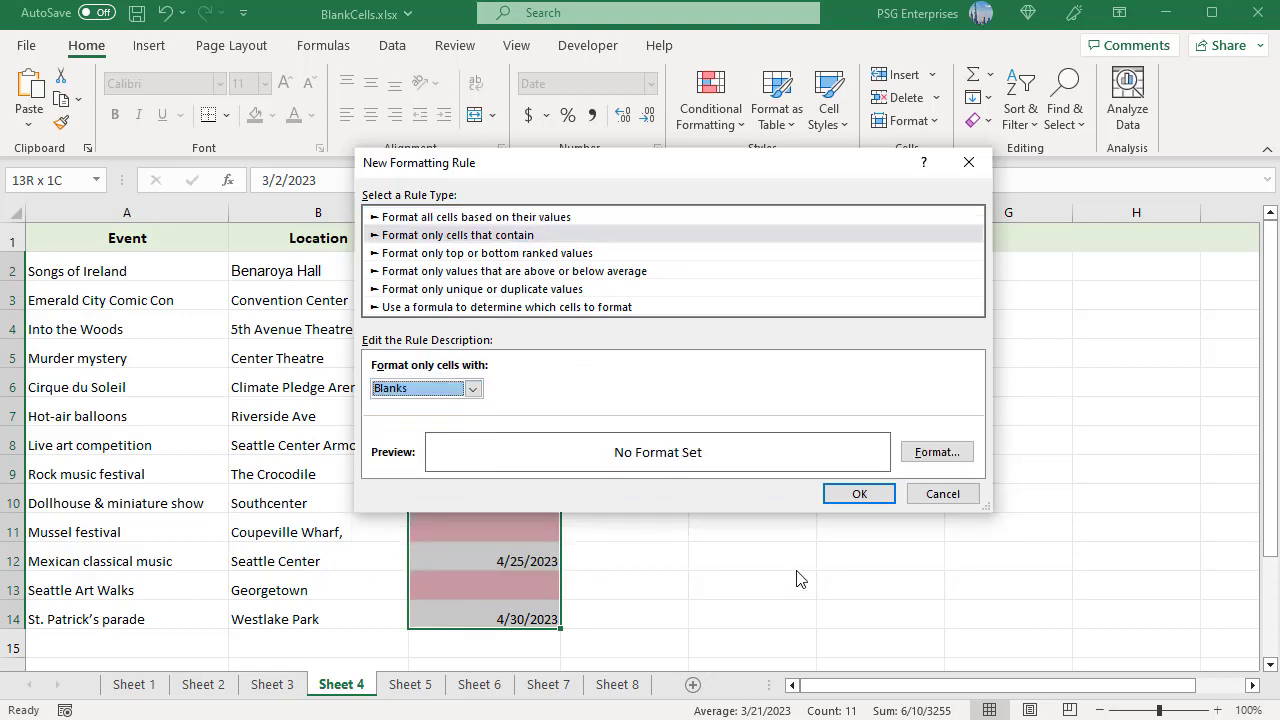
{"action": "left_click", "coordinate": [859, 496]}
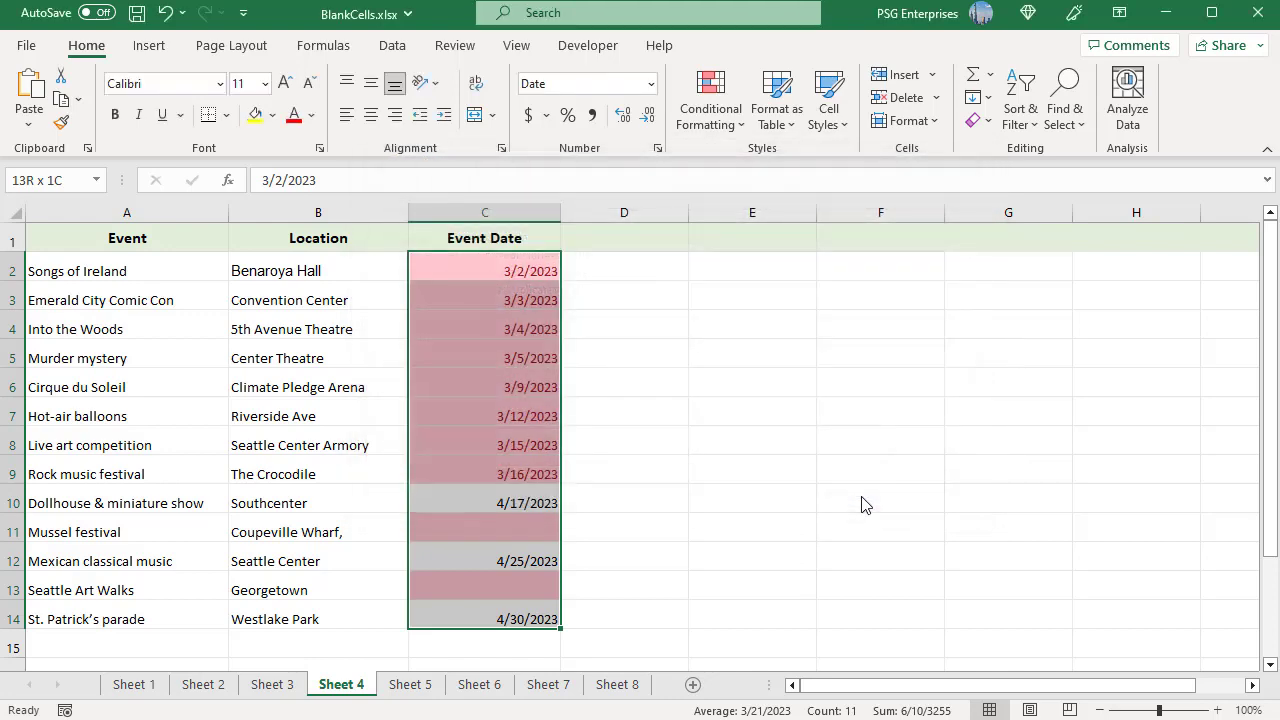
{"action": "left_click", "coordinate": [713, 124]}
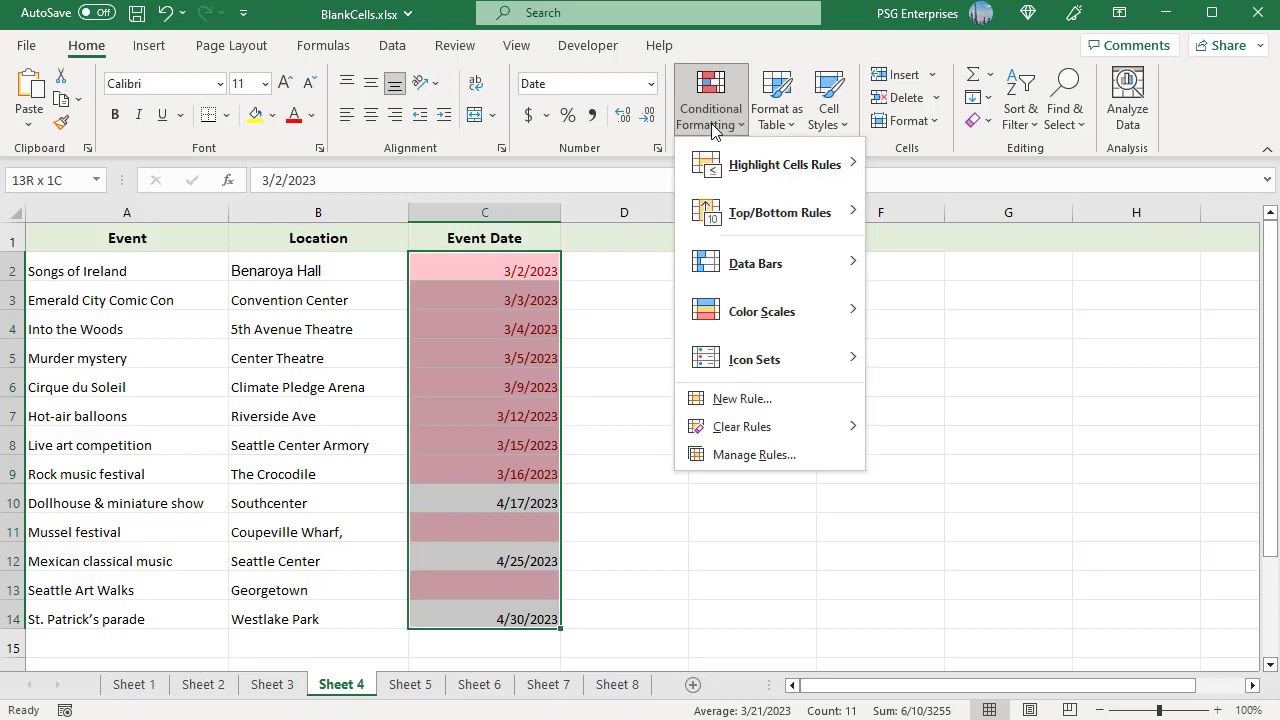
- Tick Stop If True on the blank-value rule, then move to Sheet 5
{"action": "left_click", "coordinate": [765, 456]}
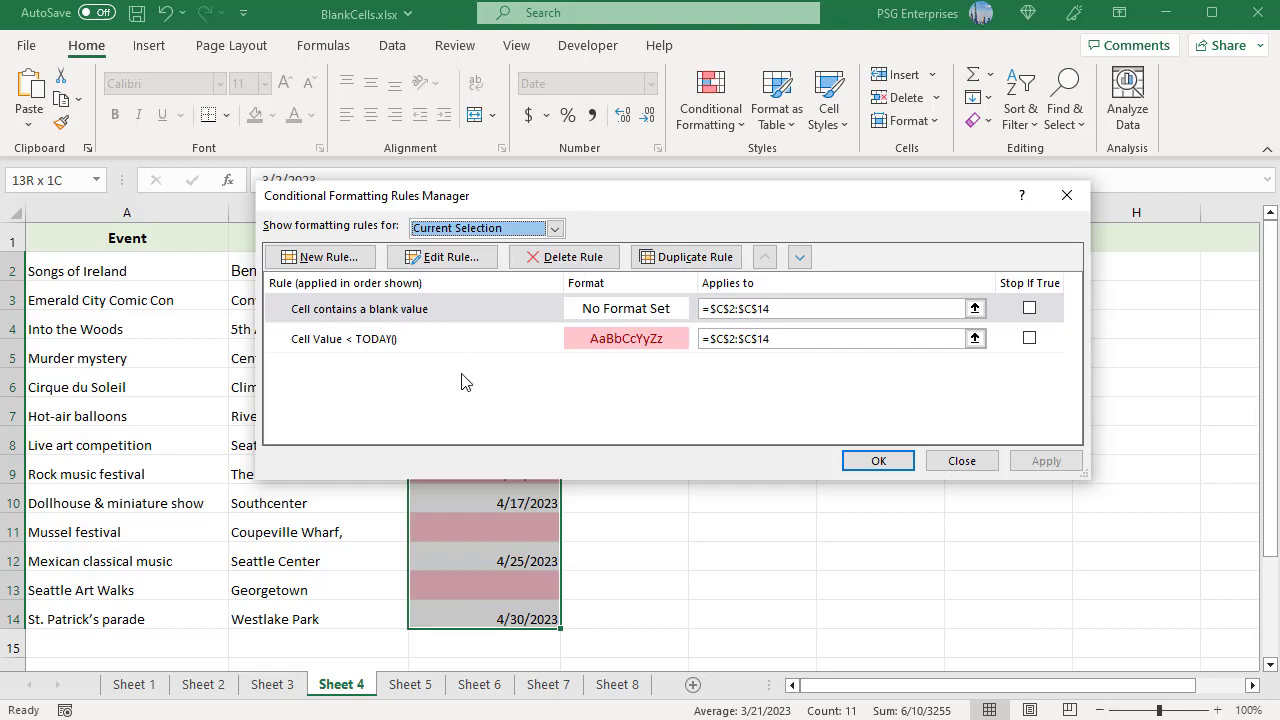
{"action": "left_click", "coordinate": [1030, 307]}
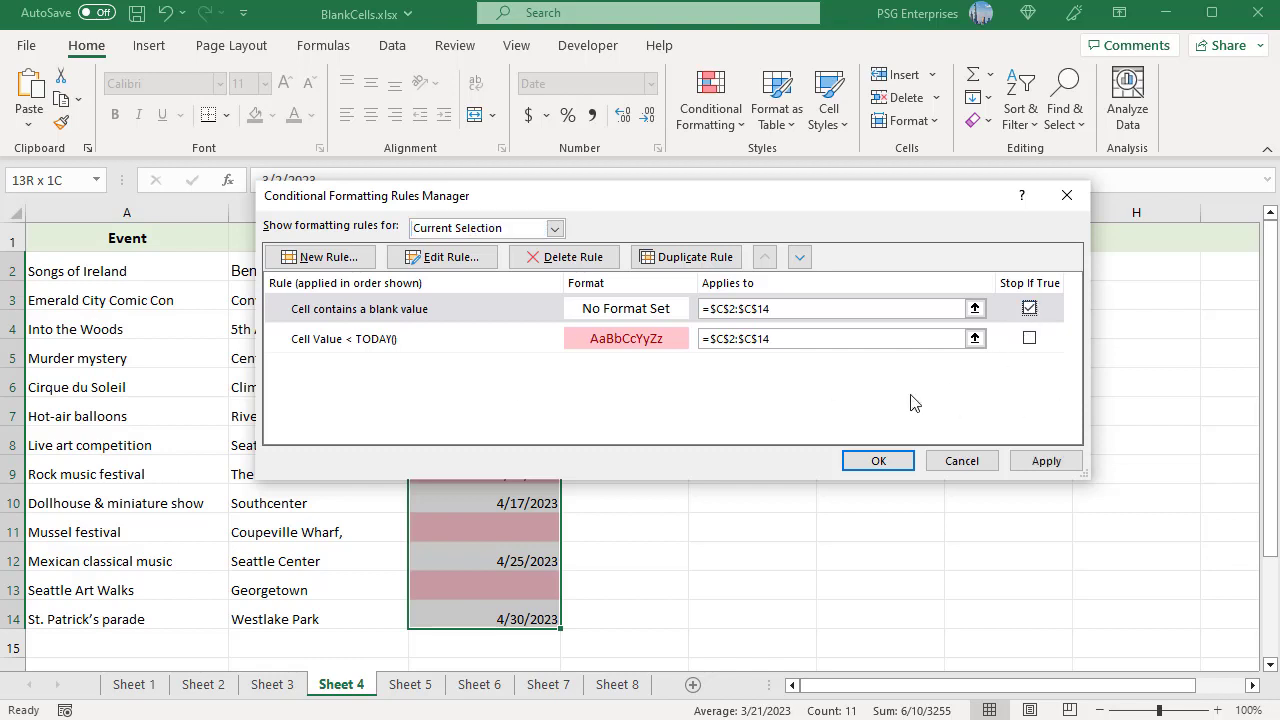
{"action": "left_click", "coordinate": [866, 460]}
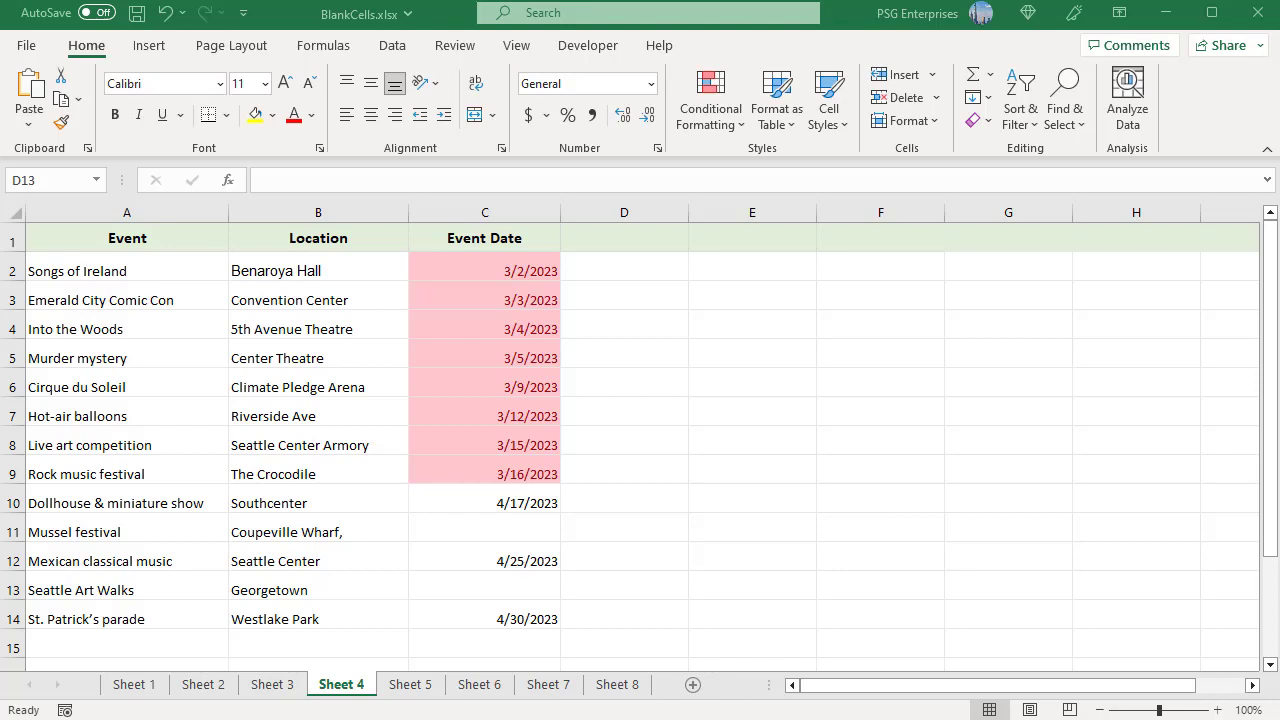
{"action": "key", "text": "ctrl+Page_Down"}
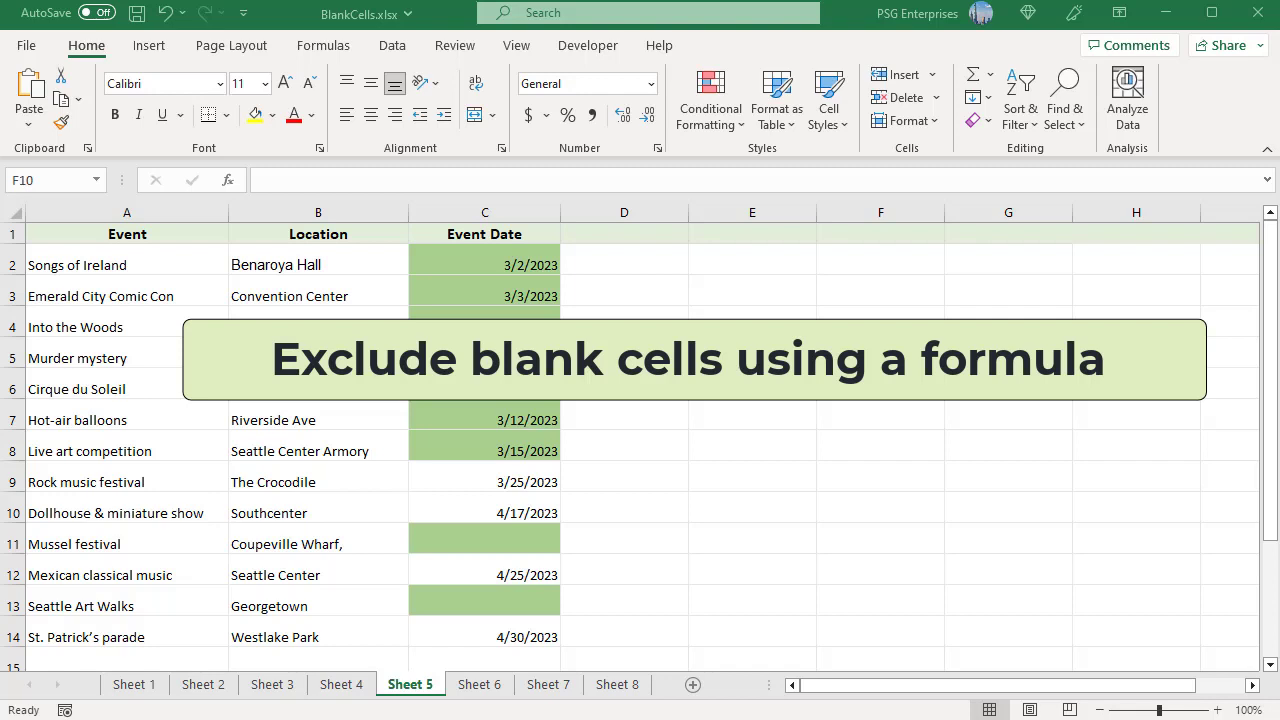
- Select C2:C14 and open Sheet 5's past-date rule for editing
{"action": "left_click", "coordinate": [478, 262]}
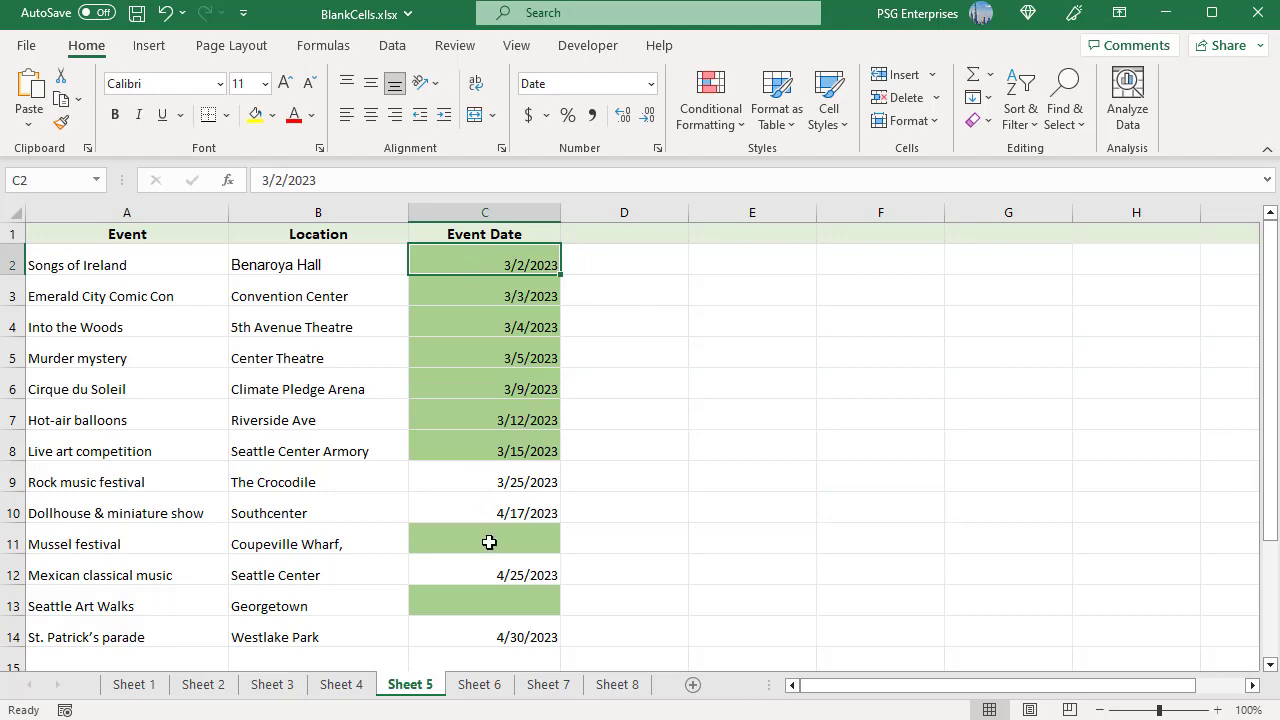
{"action": "left_click", "coordinate": [503, 626], "text": "shift"}
{"action": "left_click", "coordinate": [708, 112]}
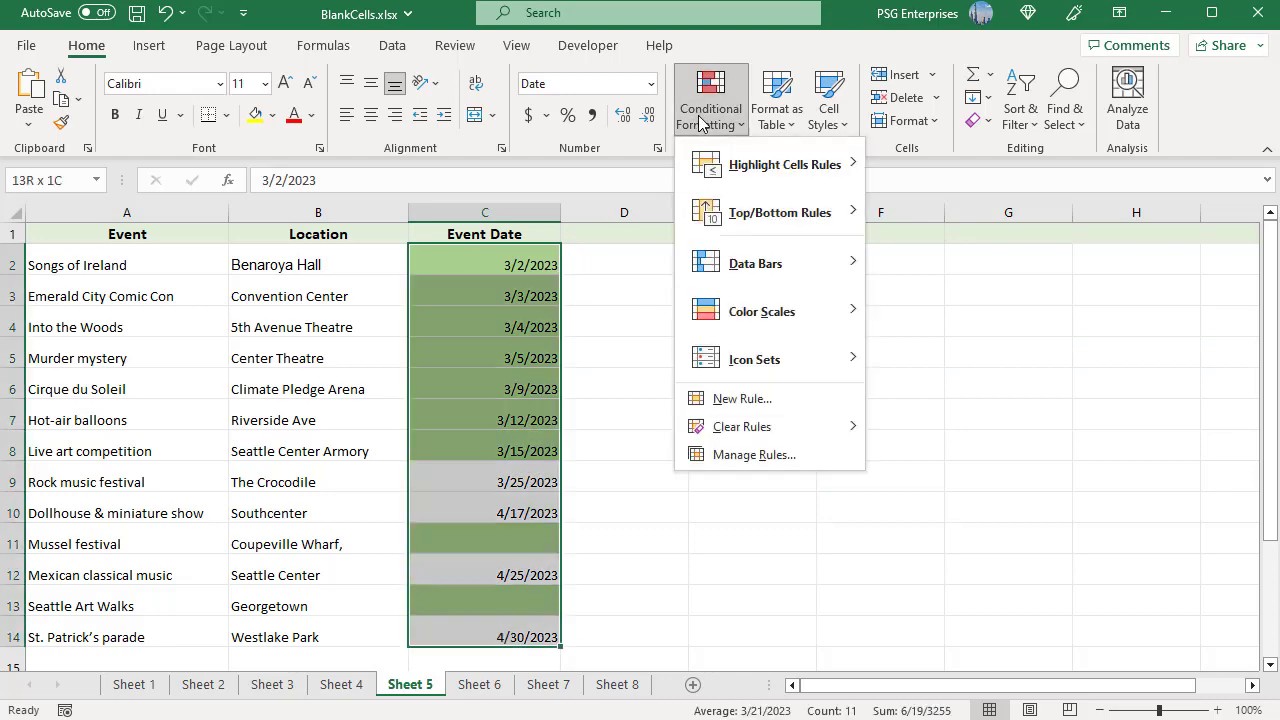
{"action": "left_click", "coordinate": [772, 457]}
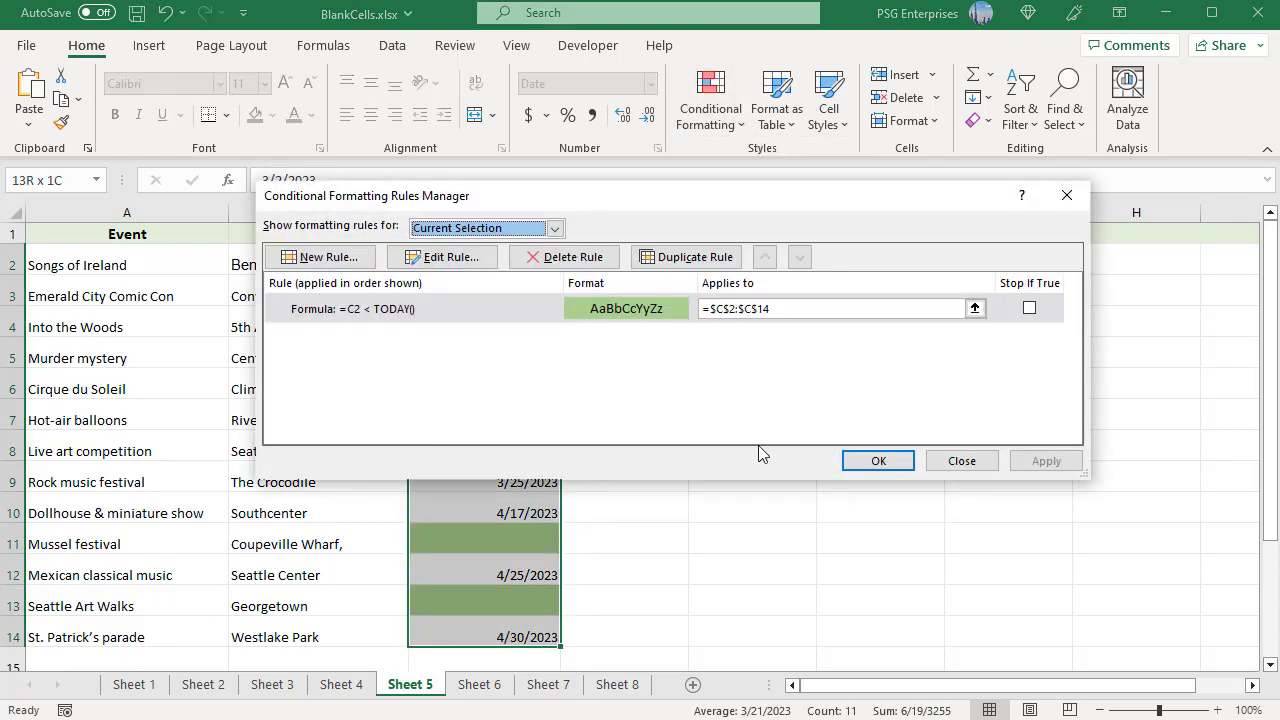
{"action": "left_click", "coordinate": [487, 302]}
{"action": "left_click", "coordinate": [474, 257]}
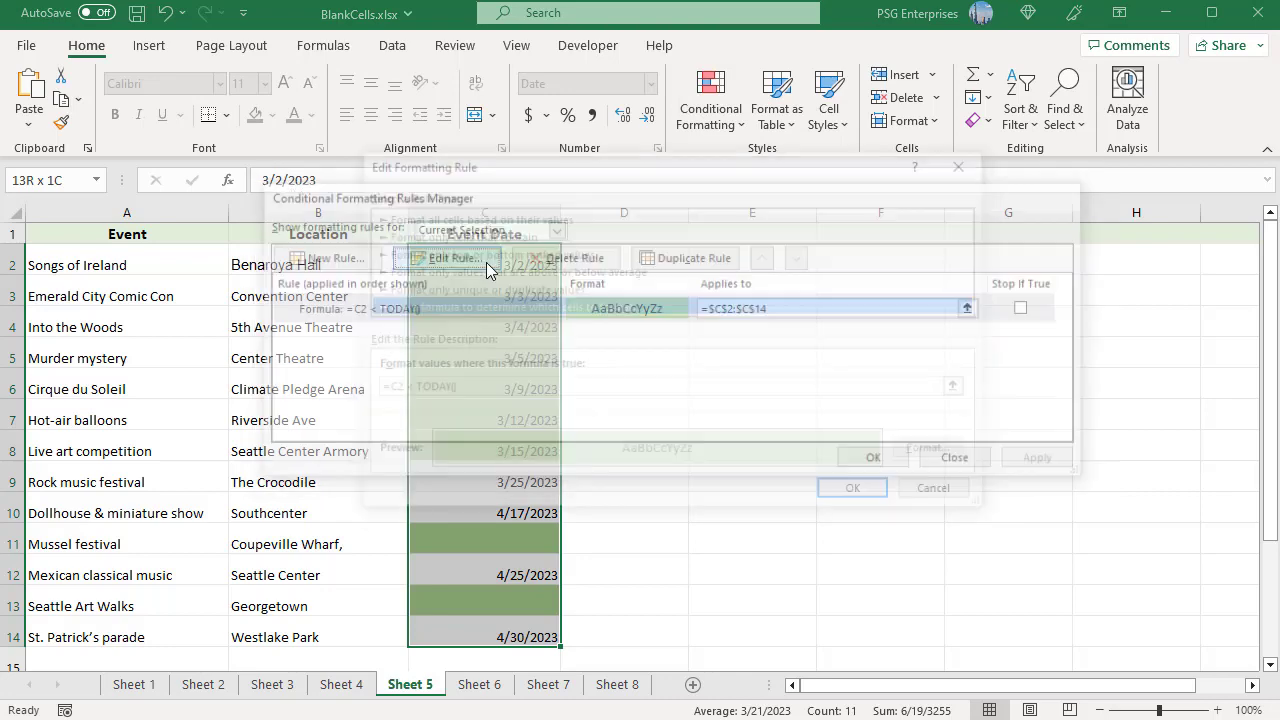
- Replace the rule formula with =AND(NOT(ISBLANK(C2)), C2 < TODAY()) and confirm
{"action": "left_click", "coordinate": [484, 391]}
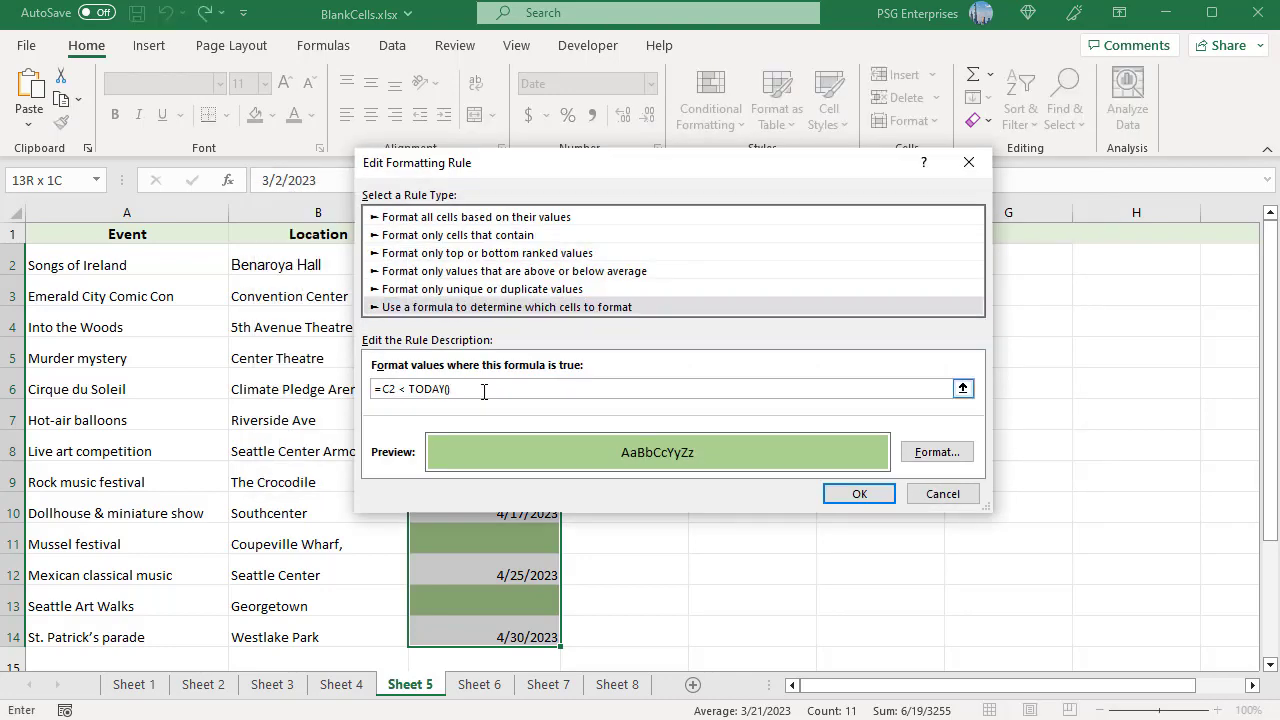
{"action": "left_click_drag", "start_coordinate": [484, 391], "coordinate": [372, 391]}
{"action": "type", "text": "=AND(NOT(ISBLANK(C2)), C2 < TODAY())"}
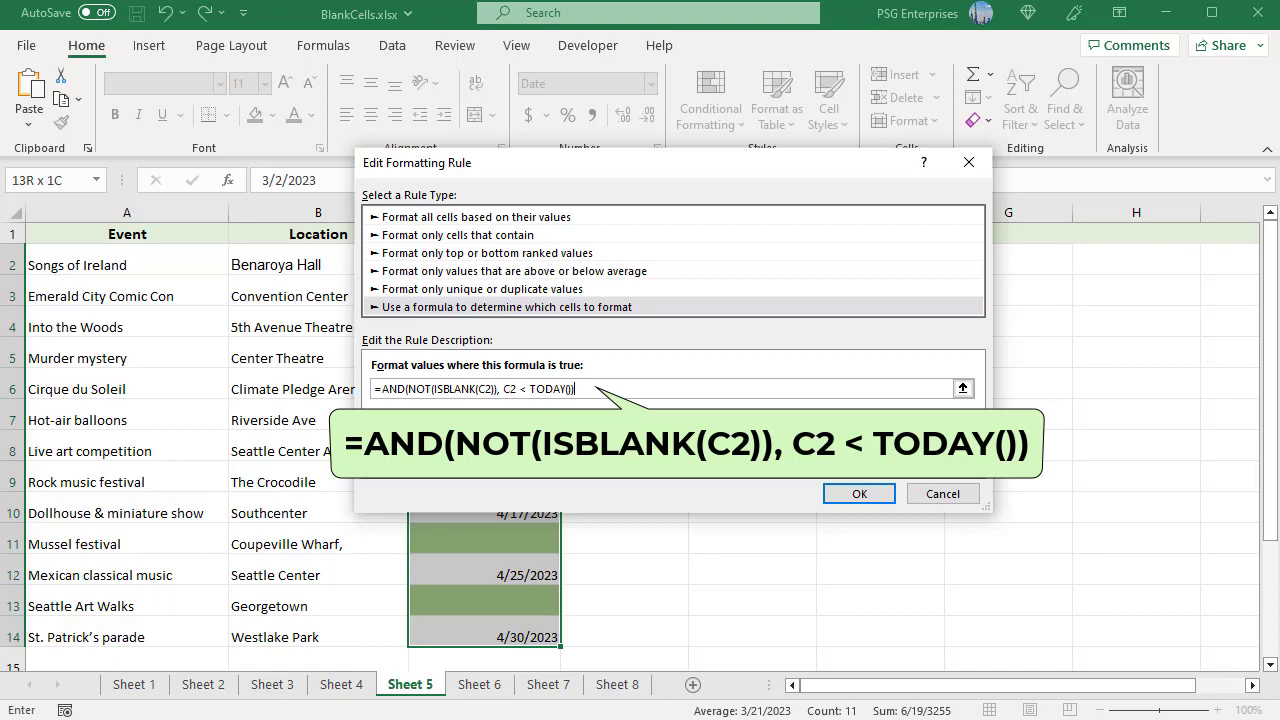
{"action": "left_click", "coordinate": [871, 494]}
{"action": "left_click", "coordinate": [886, 457]}
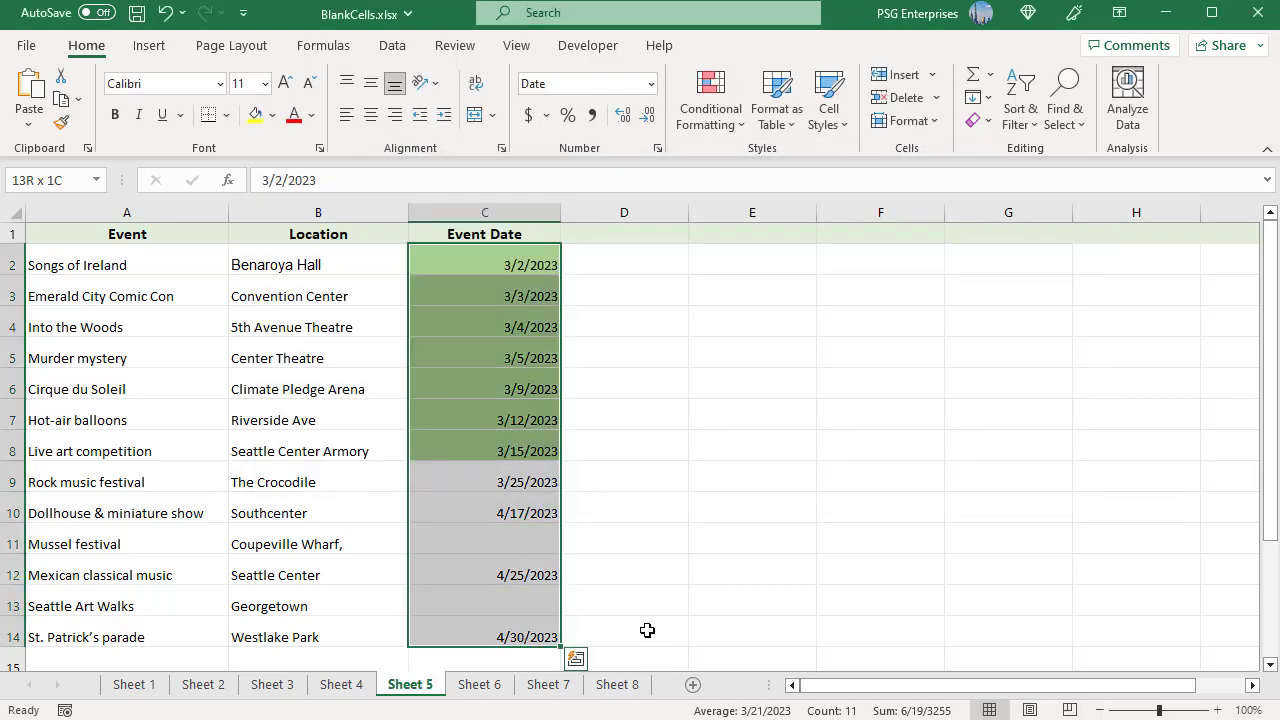
{"action": "left_click", "coordinate": [647, 630]}
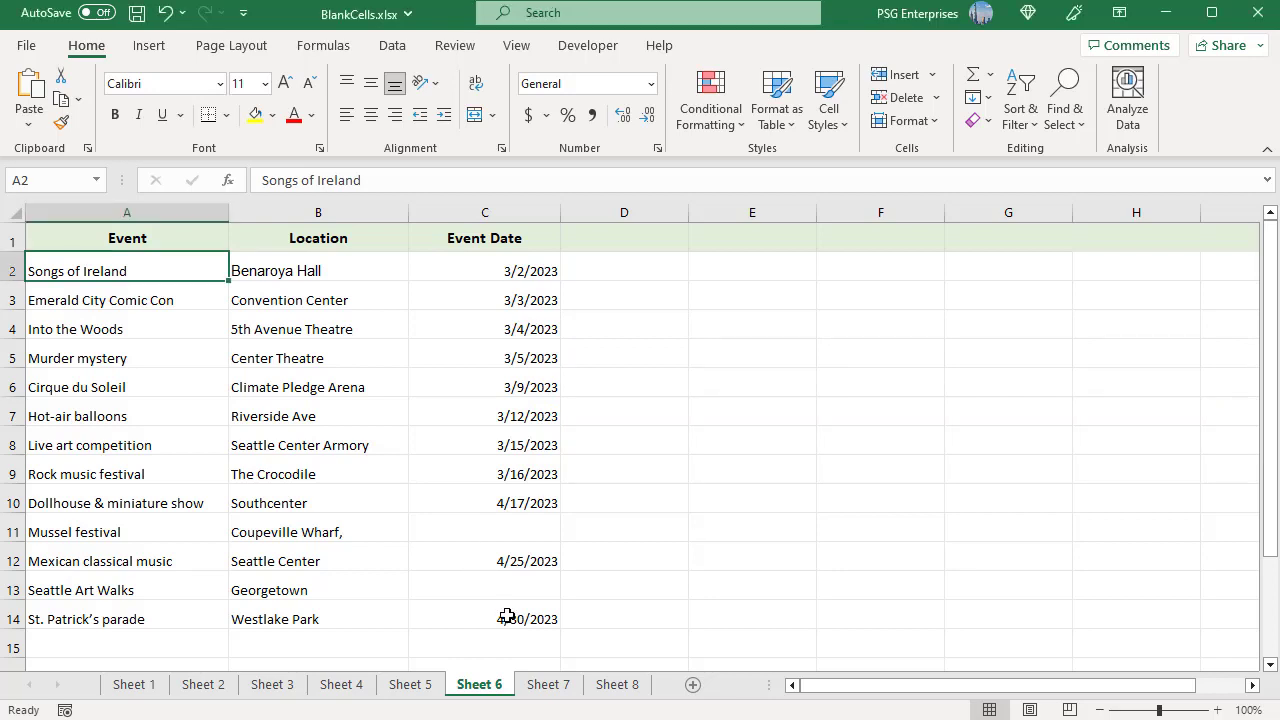
- Add an =ISBLANK($C2) formula rule to A2:C14 that fills undated event rows light gold
{"action": "left_click", "coordinate": [503, 614], "text": "shift"}
{"action": "left_click", "coordinate": [712, 118]}
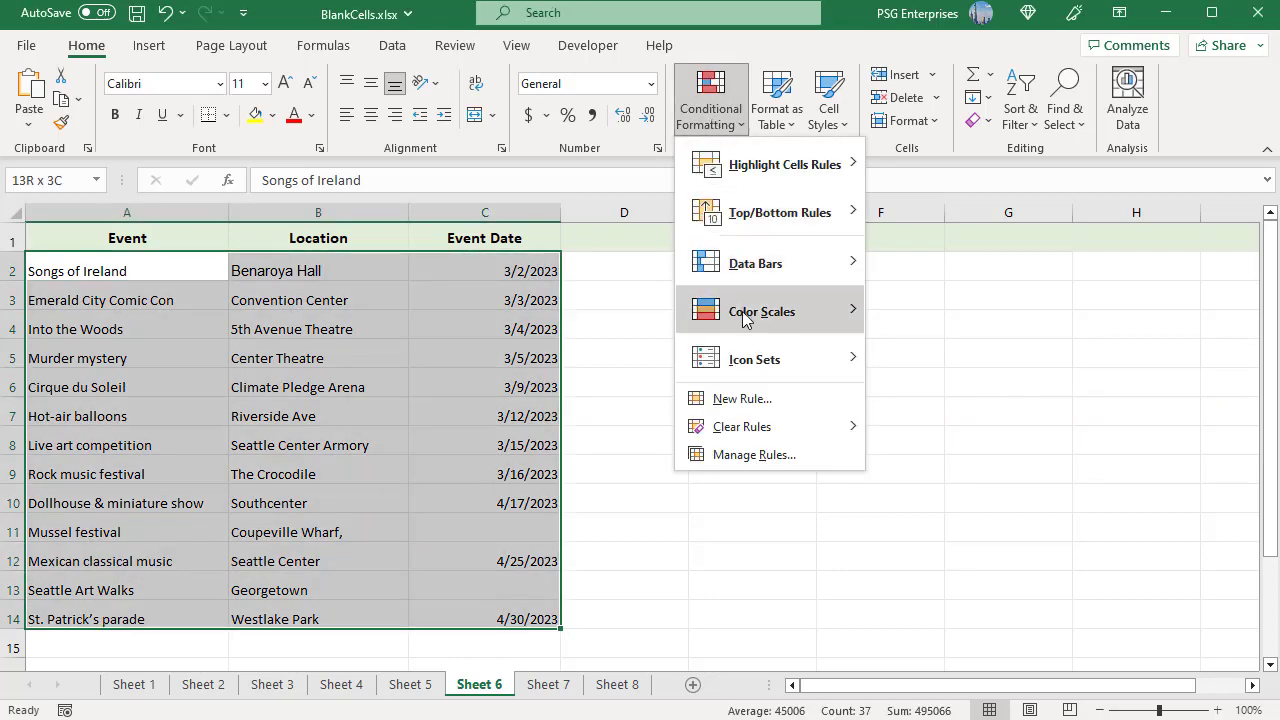
{"action": "left_click", "coordinate": [745, 400]}
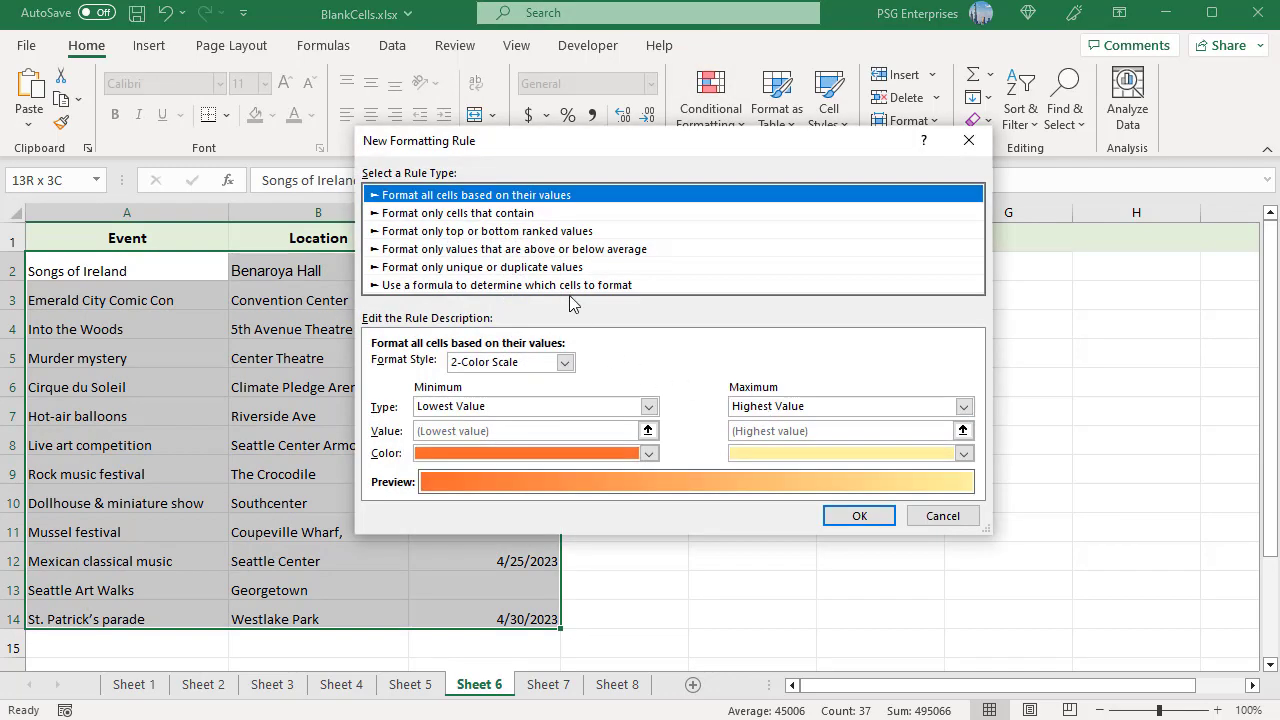
{"action": "left_click", "coordinate": [570, 287]}
{"action": "left_click", "coordinate": [404, 367]}
{"action": "type", "text": "=ISBLANK($C2)"}
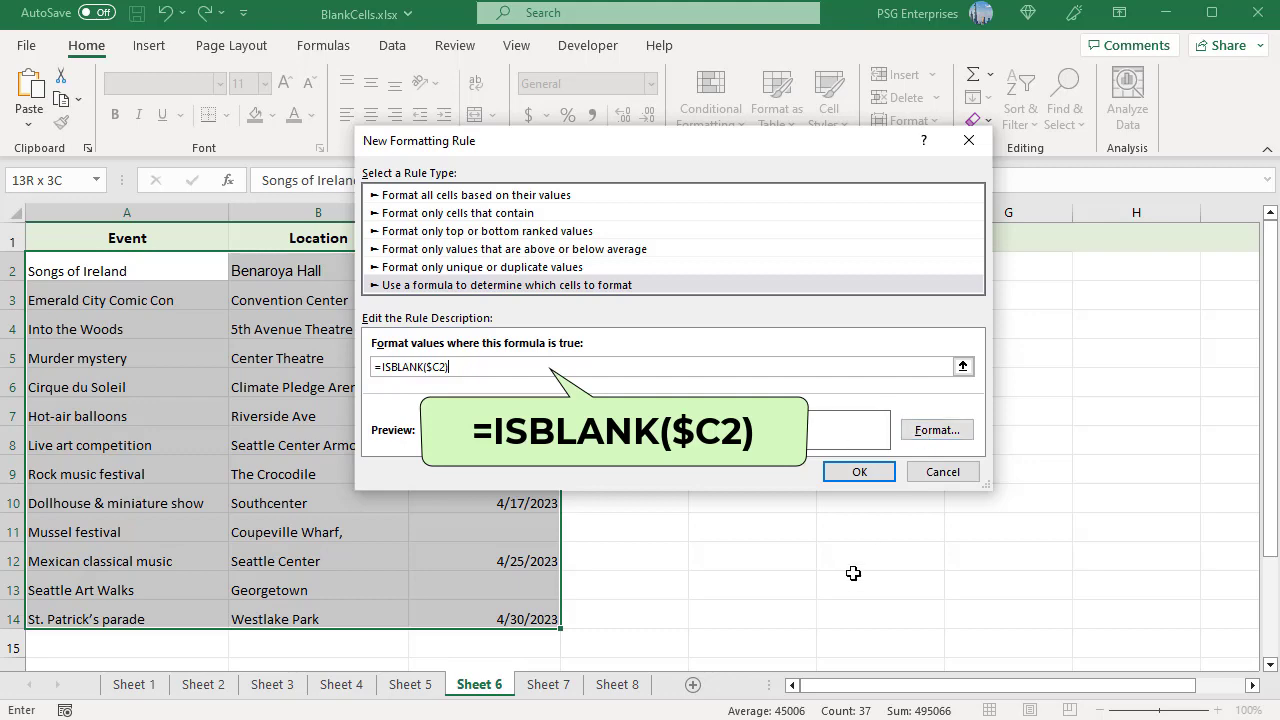
{"action": "left_click", "coordinate": [937, 430]}
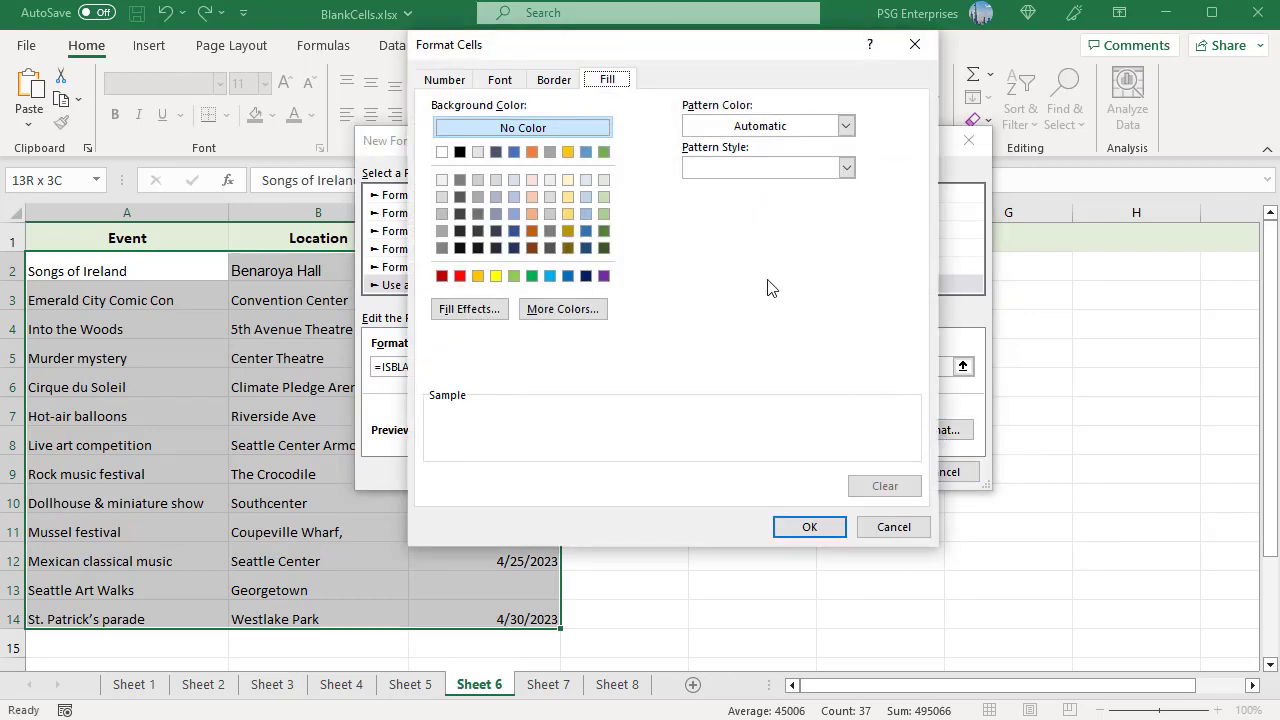
{"action": "left_click", "coordinate": [567, 197]}
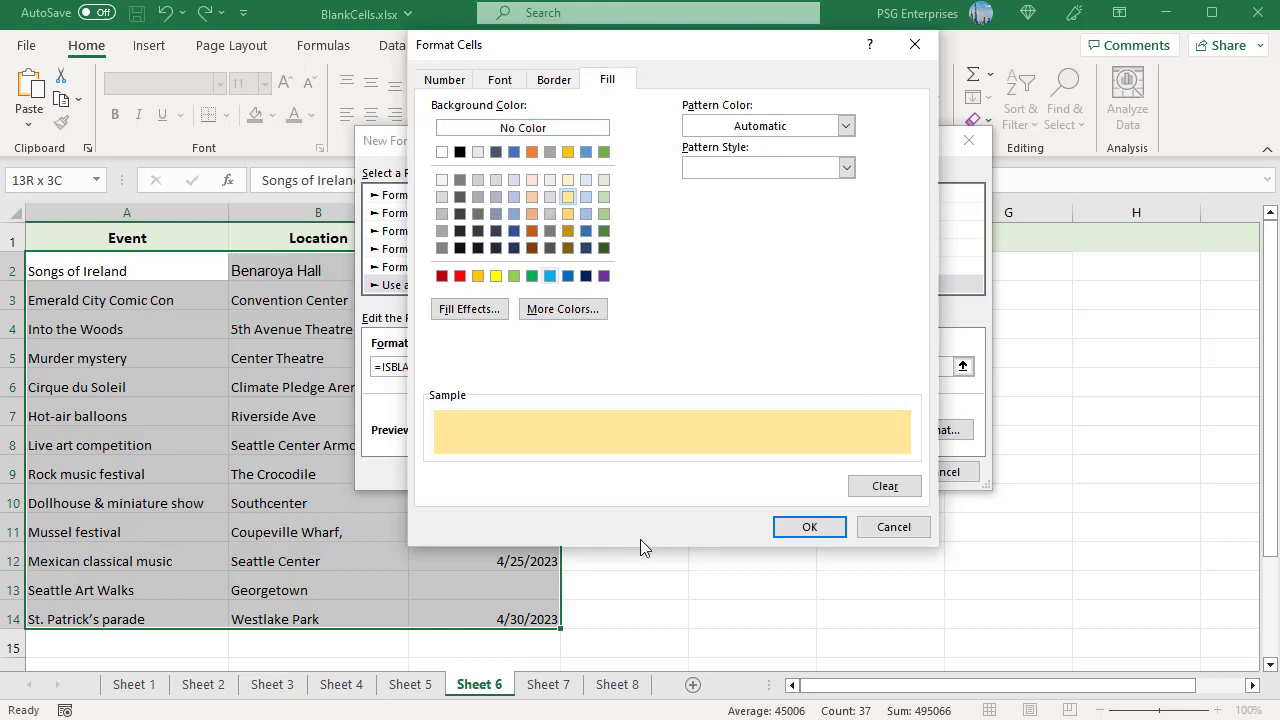
{"action": "left_click", "coordinate": [826, 525]}
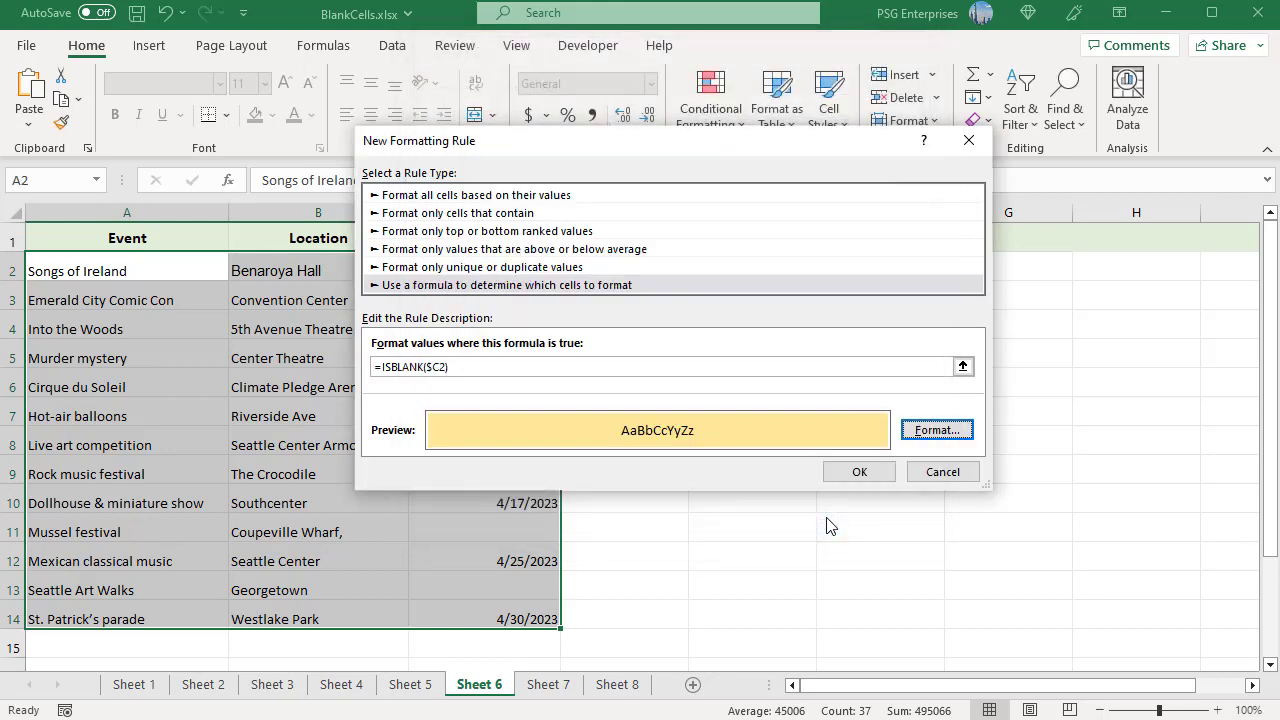
{"action": "left_click", "coordinate": [859, 471]}
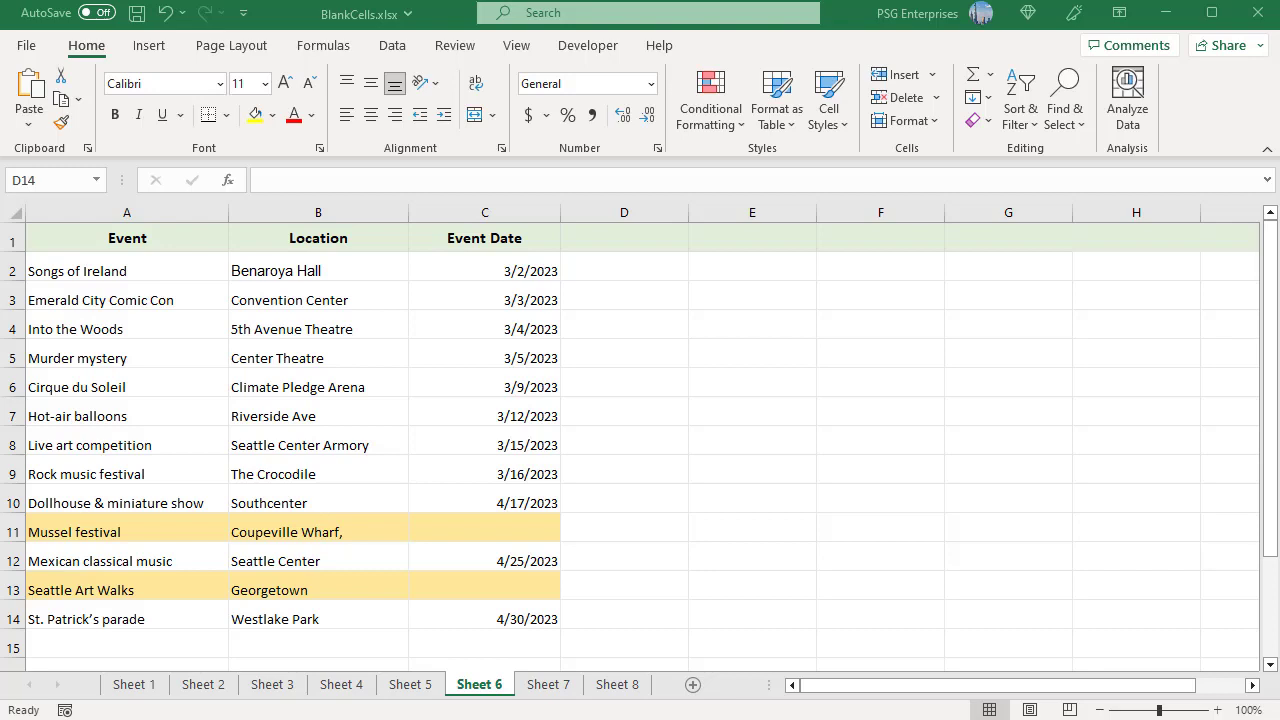
- On Sheet 7, select the number grid A2:I13
{"action": "left_click", "coordinate": [540, 686]}
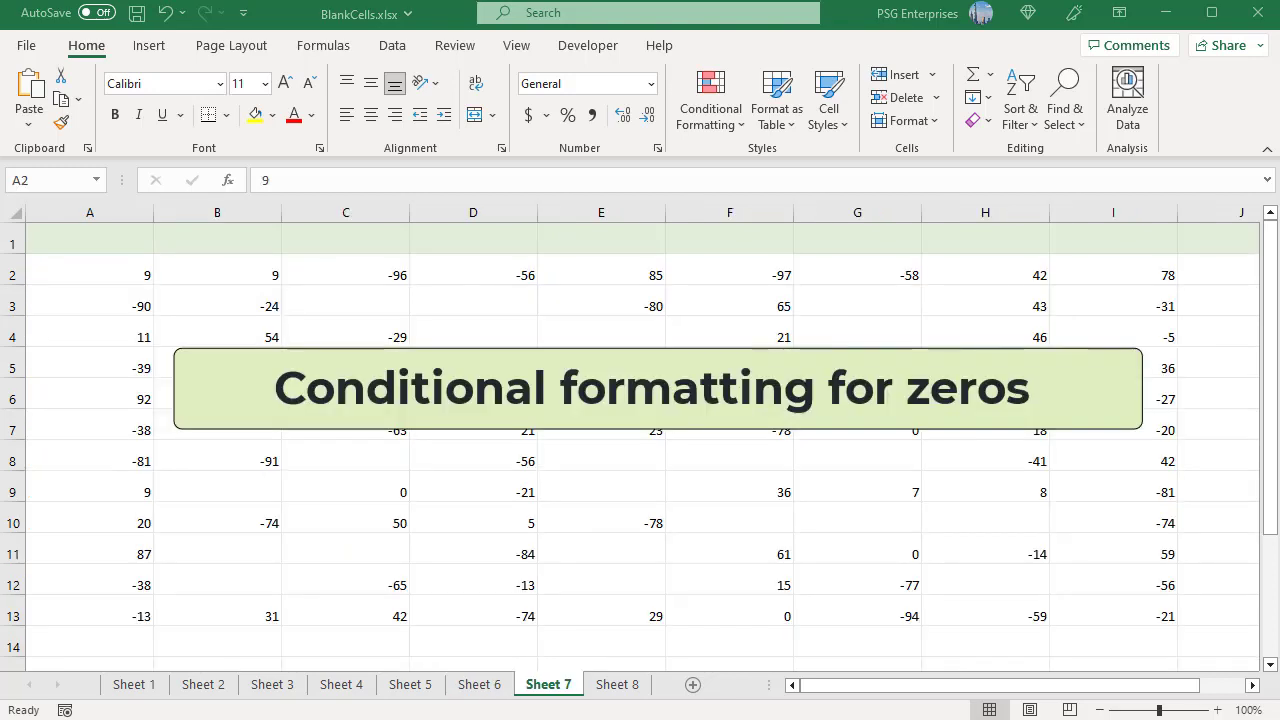
{"action": "left_click", "coordinate": [110, 268]}
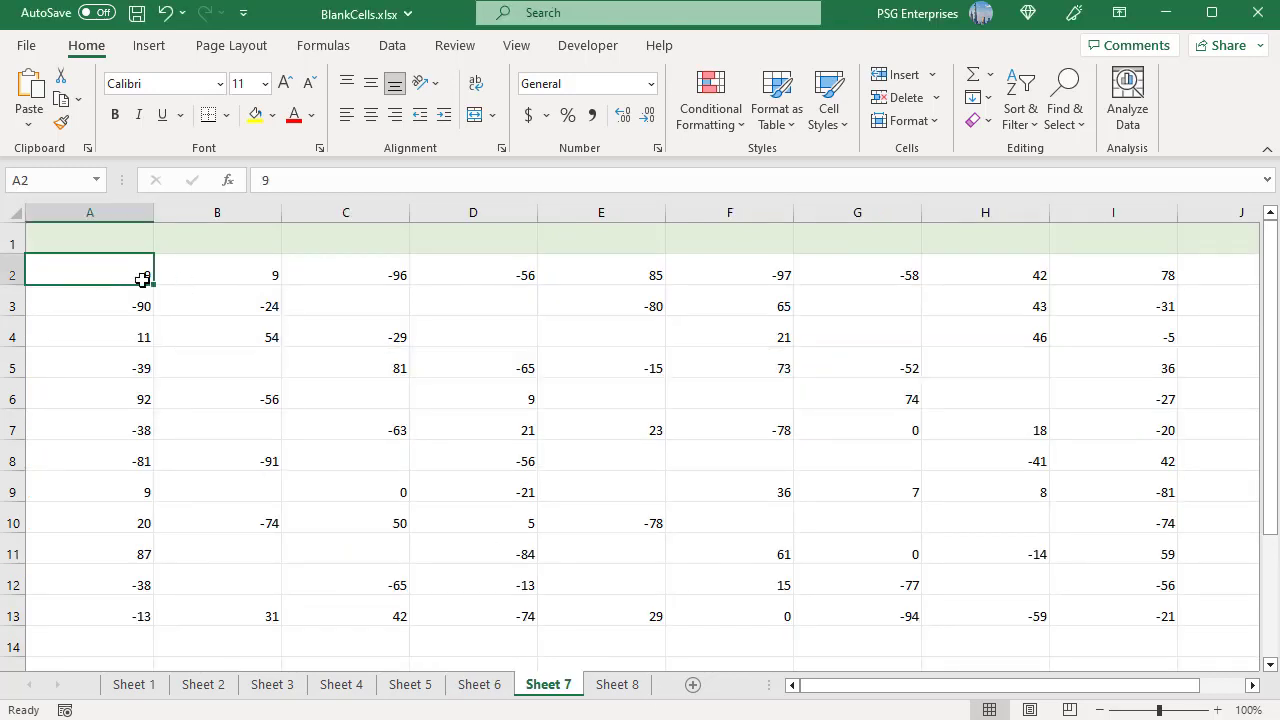
{"action": "left_click", "coordinate": [1151, 616], "text": "shift"}
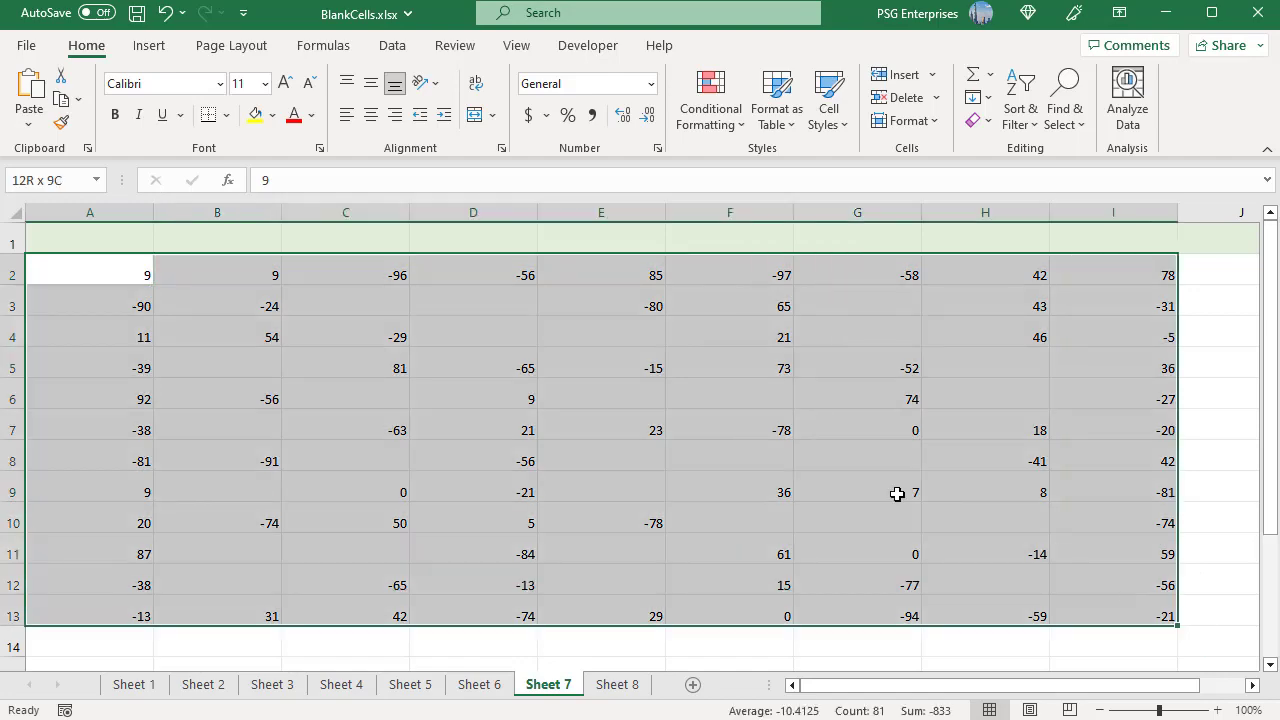
- Add a 'Cell Value equal to 0' rule with a light peach fill to the grid
{"action": "left_click", "coordinate": [716, 124]}
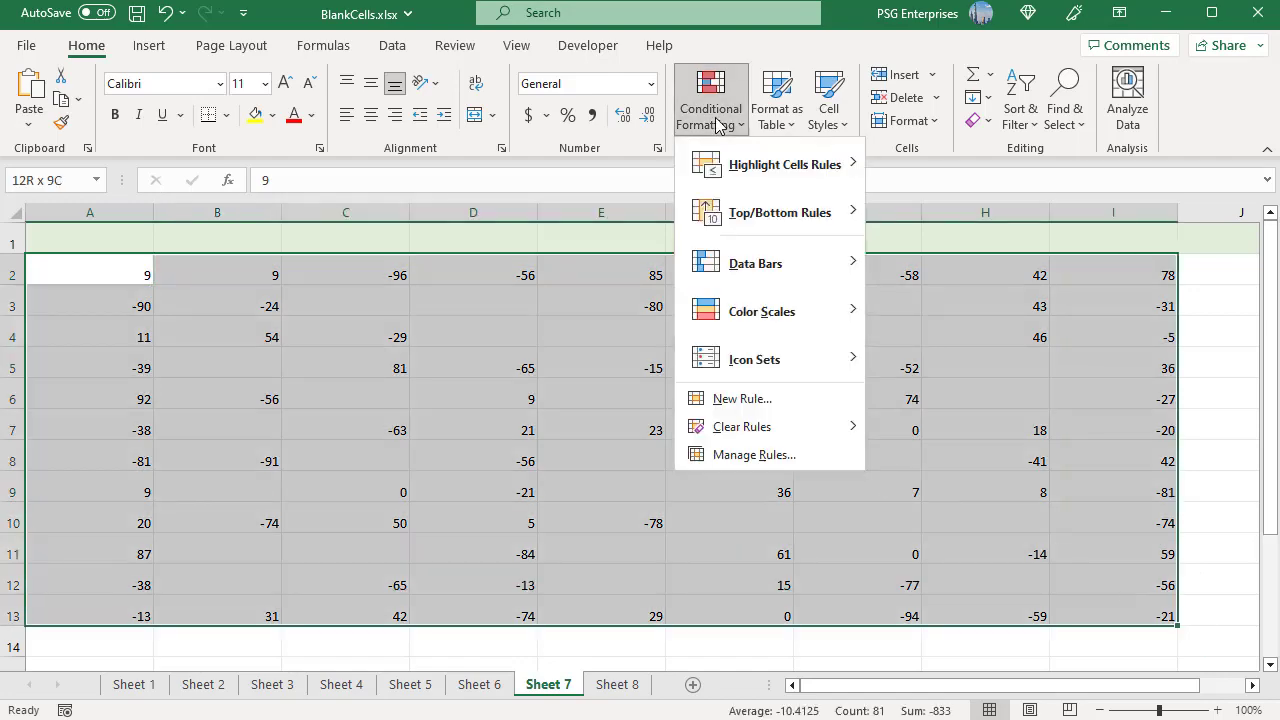
{"action": "left_click", "coordinate": [760, 400]}
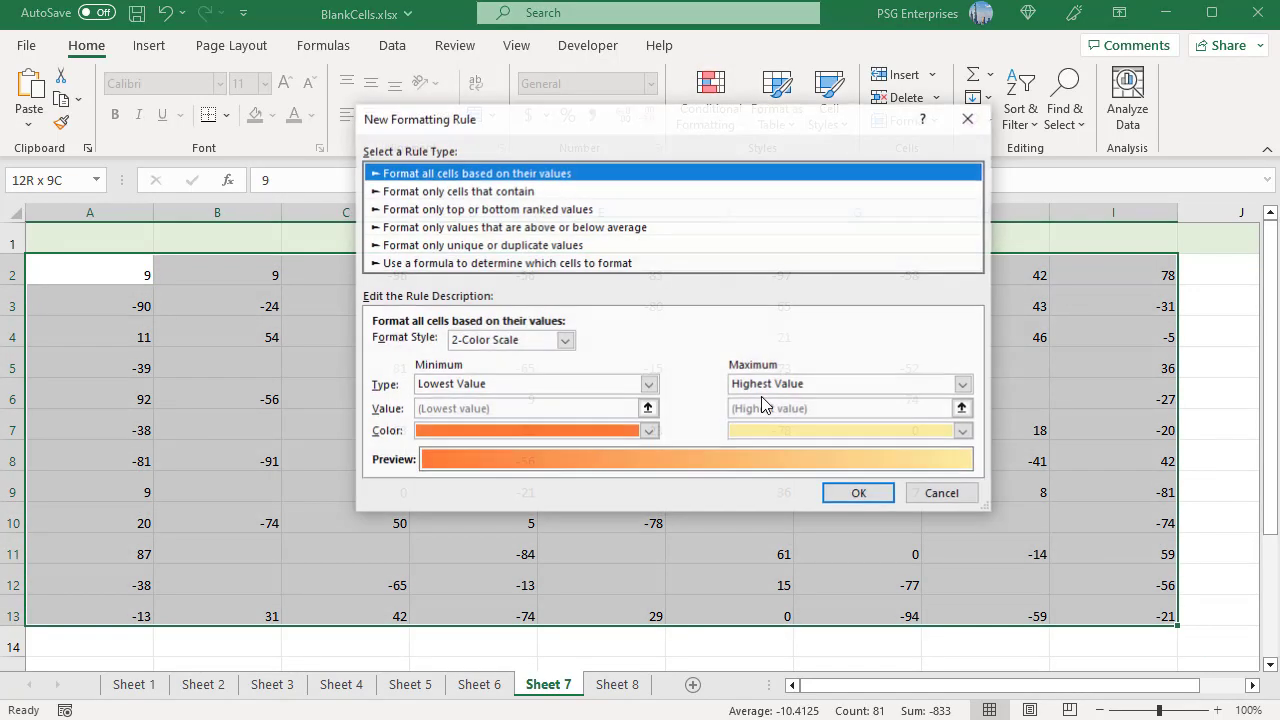
{"action": "left_click", "coordinate": [528, 191]}
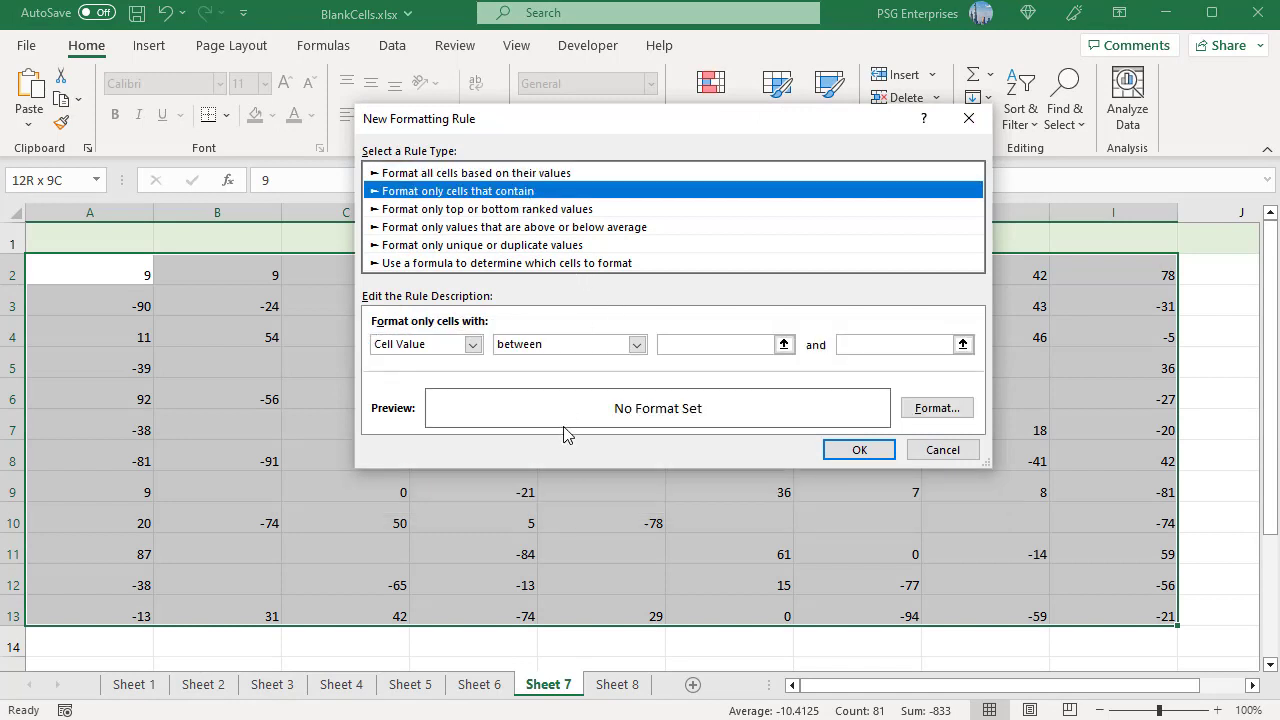
{"action": "left_click", "coordinate": [637, 344]}
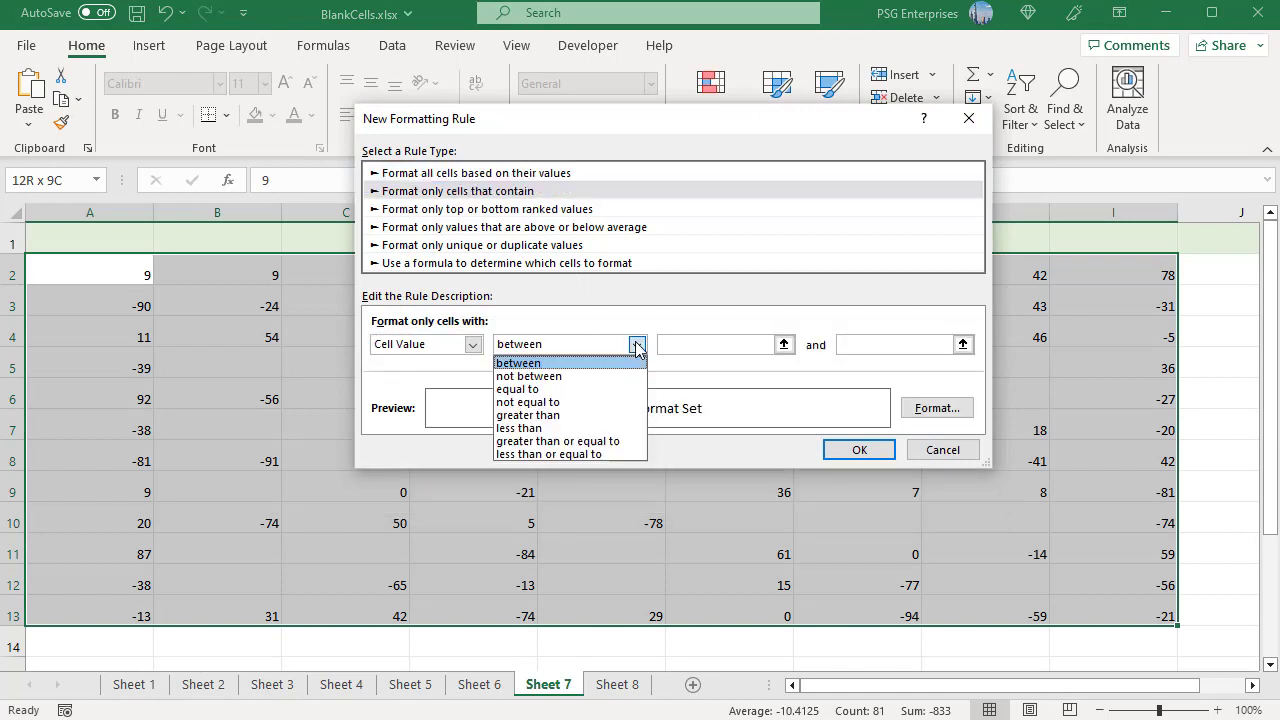
{"action": "left_click", "coordinate": [535, 389]}
{"action": "left_click", "coordinate": [755, 344]}
{"action": "type", "text": "0"}
{"action": "left_click", "coordinate": [936, 408]}
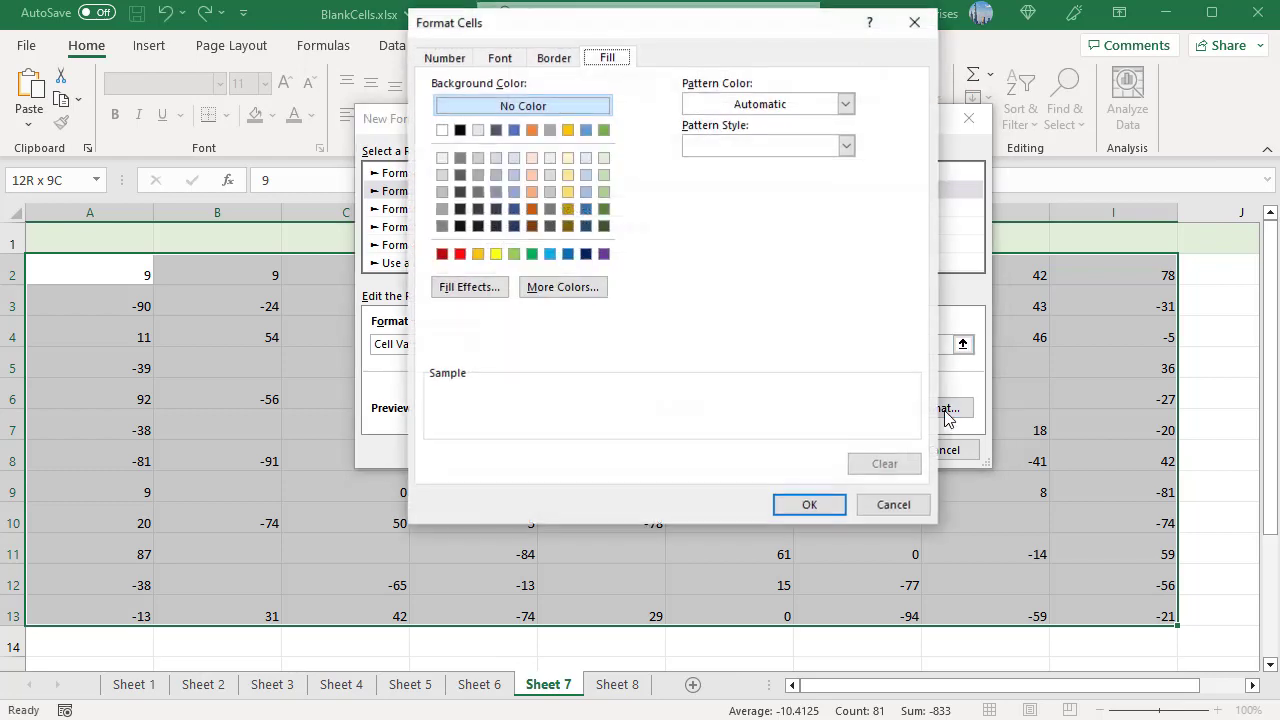
{"action": "left_click", "coordinate": [533, 161]}
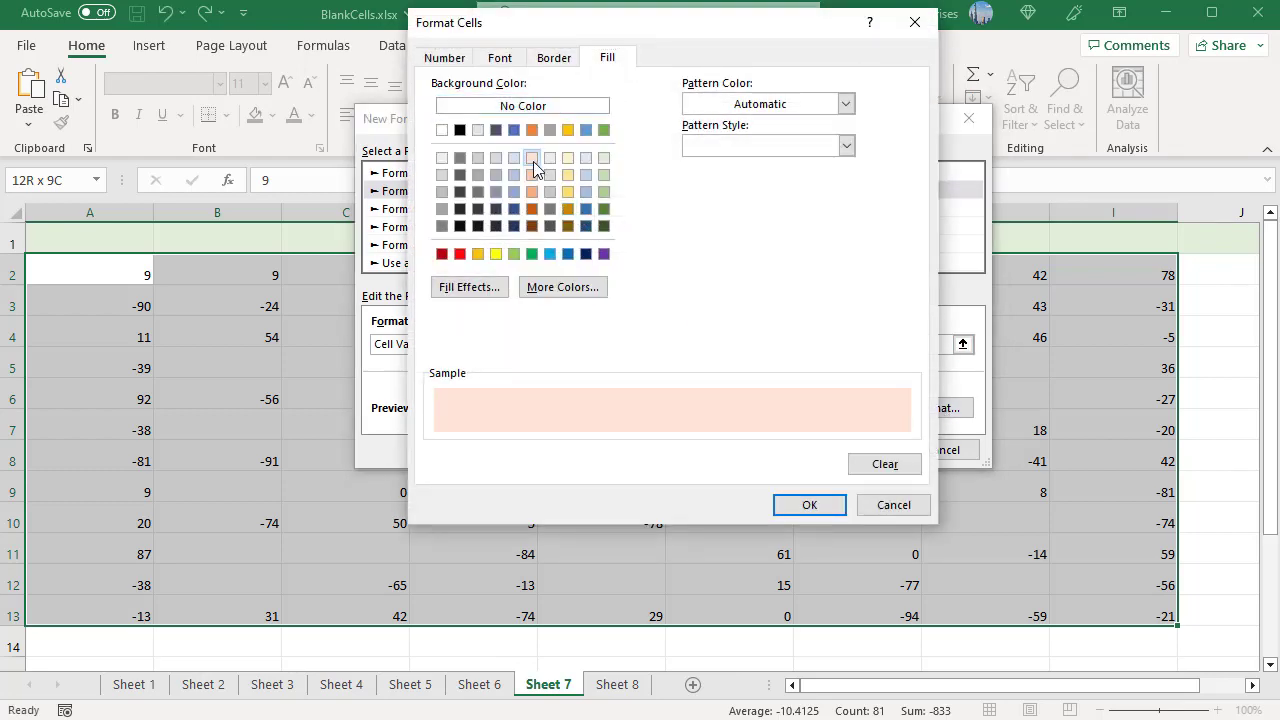
{"action": "left_click", "coordinate": [803, 505]}
{"action": "left_click", "coordinate": [846, 451]}
{"action": "left_click", "coordinate": [857, 647]}
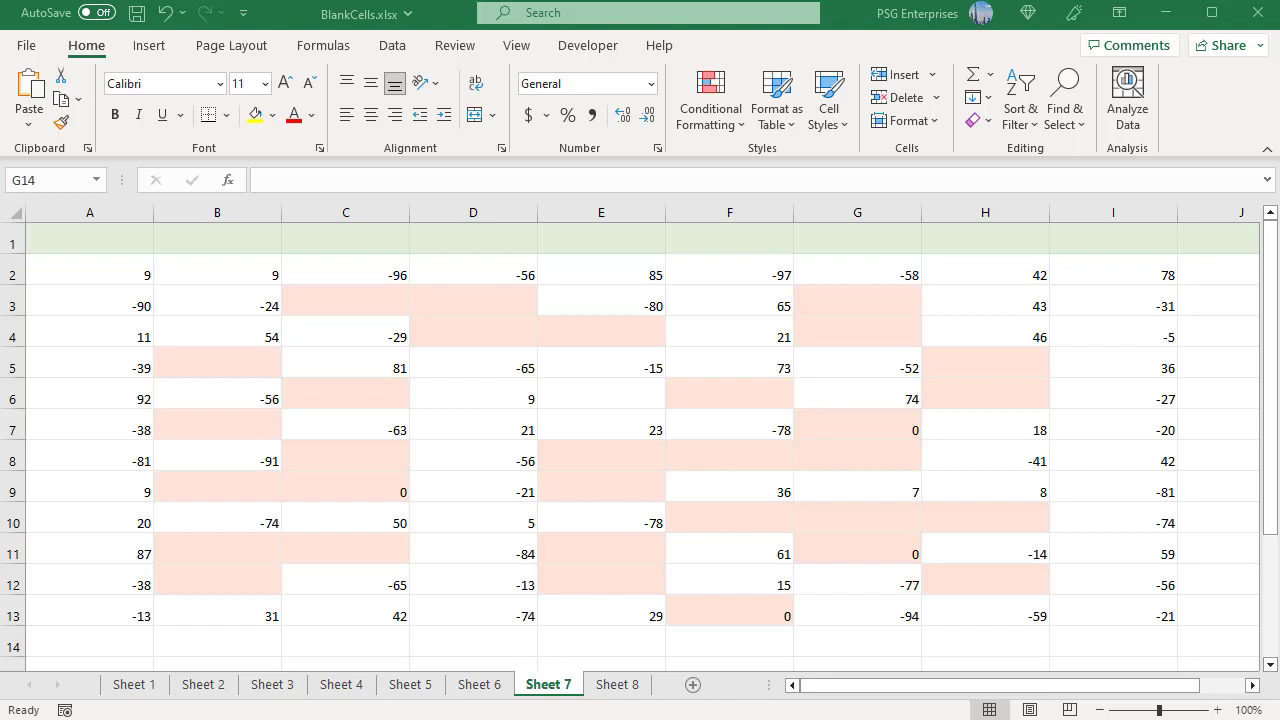
- Turn on Stop If True for the blank-value rule in the Sheet 7 grid's Manage Rules list
{"action": "key", "text": "ctrl+a"}
{"action": "key", "text": "alt+h"}
{"action": "key", "text": "l"}
{"action": "key", "text": "r"}
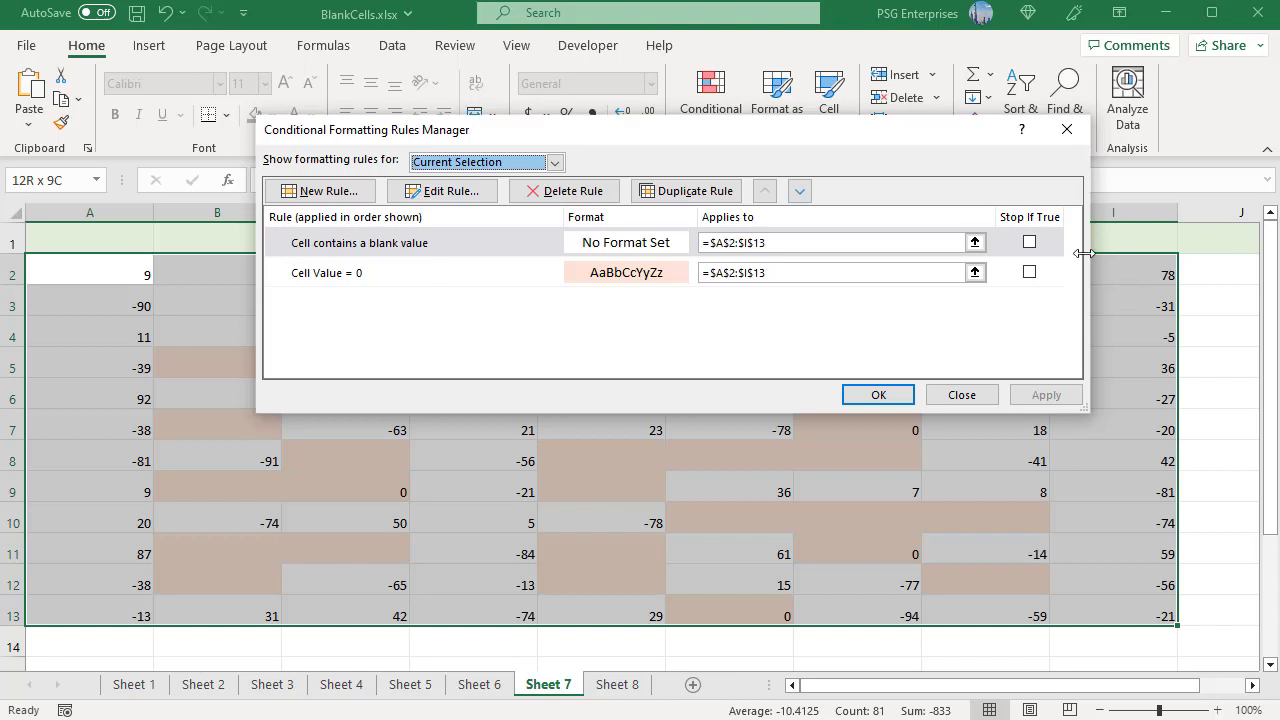
{"action": "left_click", "coordinate": [1029, 242]}
{"action": "left_click", "coordinate": [878, 395]}
{"action": "left_click", "coordinate": [857, 641]}
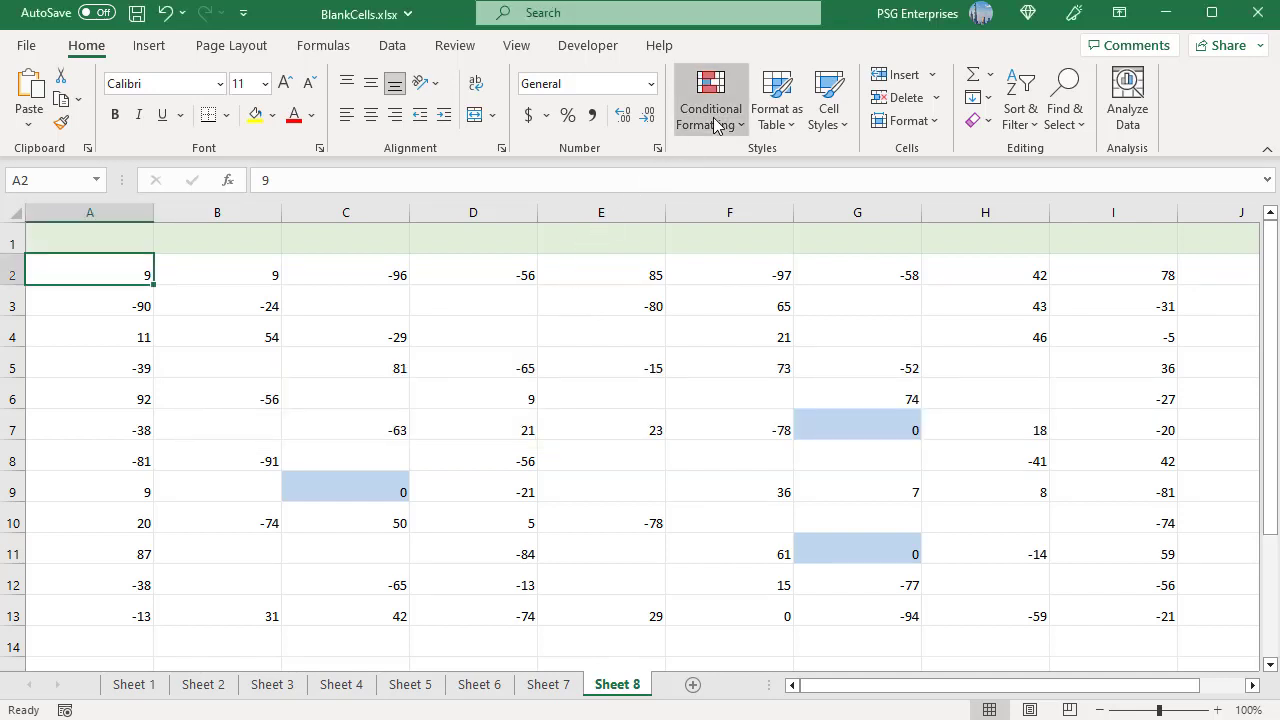
- Confirm the light blue rule using =AND(A2=0, LEN(A2)>0) on Sheet 8
{"action": "left_click", "coordinate": [717, 118]}
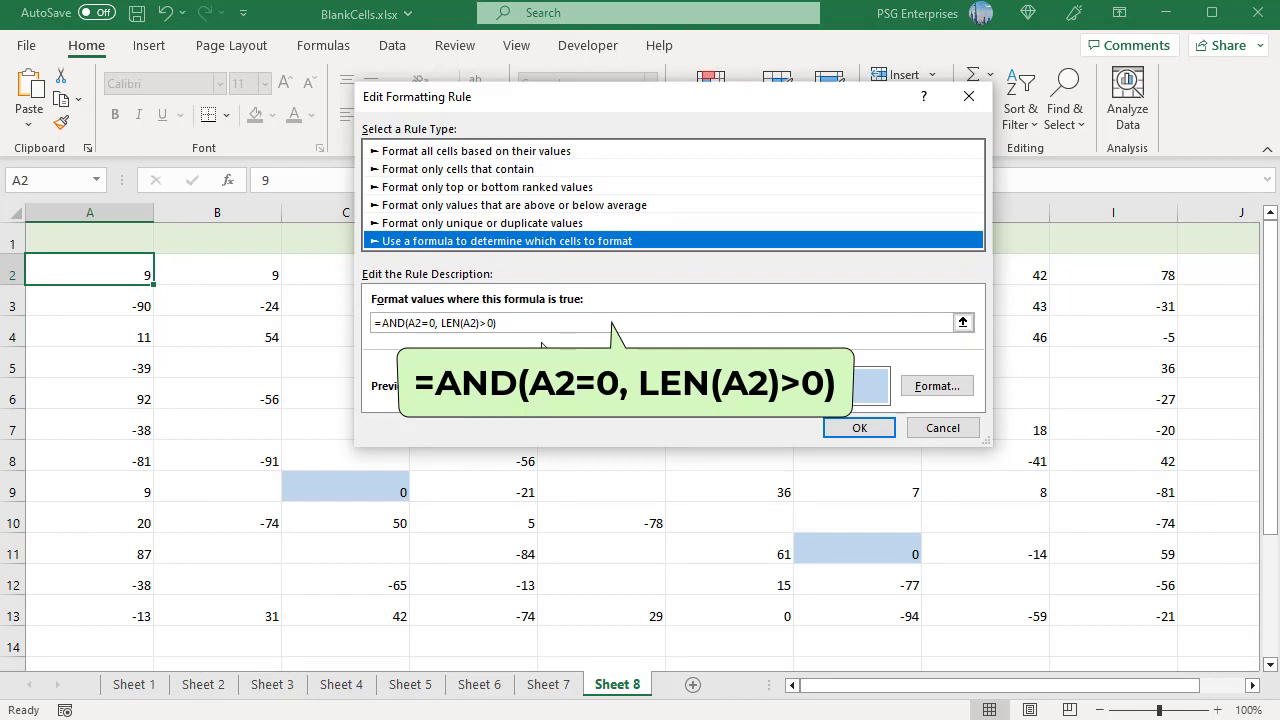
{"action": "left_click", "coordinate": [859, 427]}
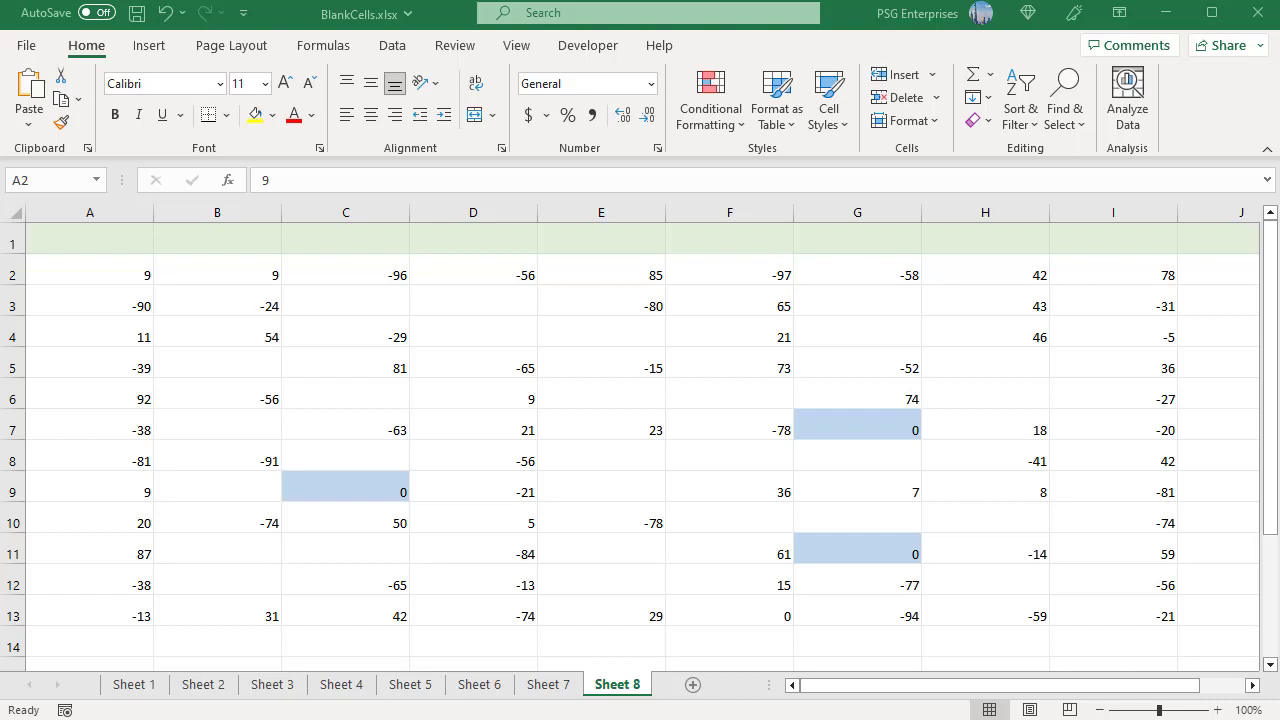